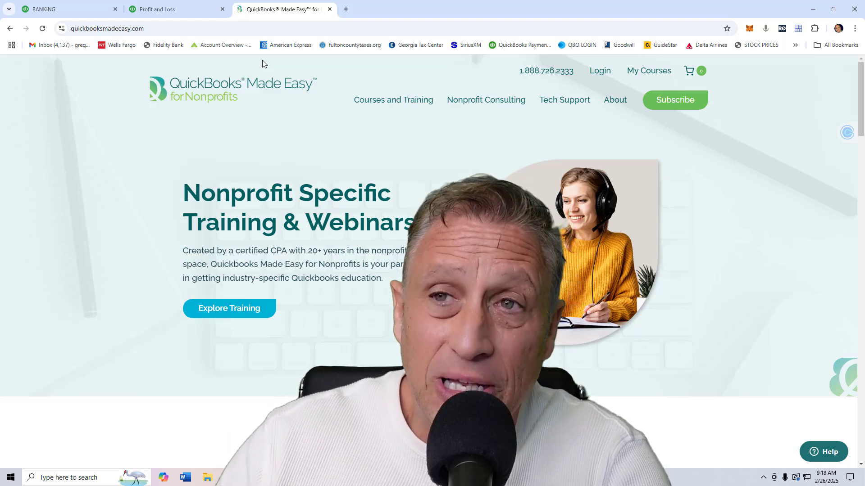
Open the transactions behind the Dues and Subscriptions amount in the Profit and Loss report and show them in classic view.
left_click(164, 11)
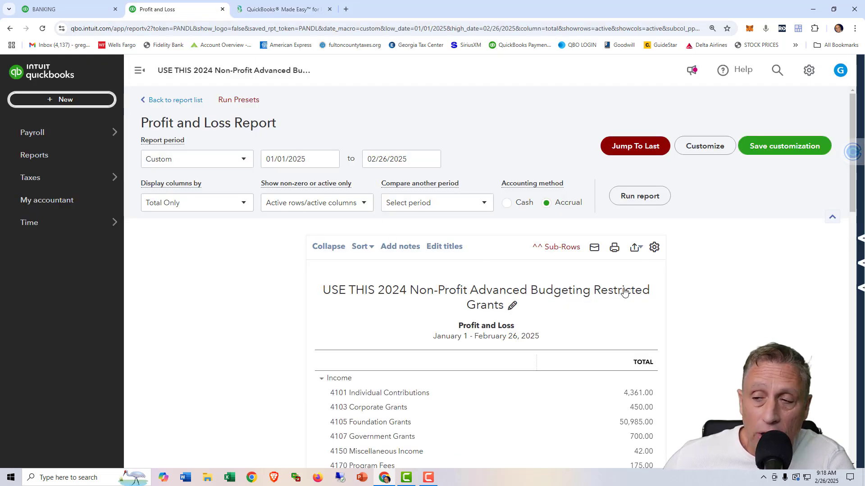
scroll(654, 301, "down", 1)
scroll(654, 301, "down", 6)
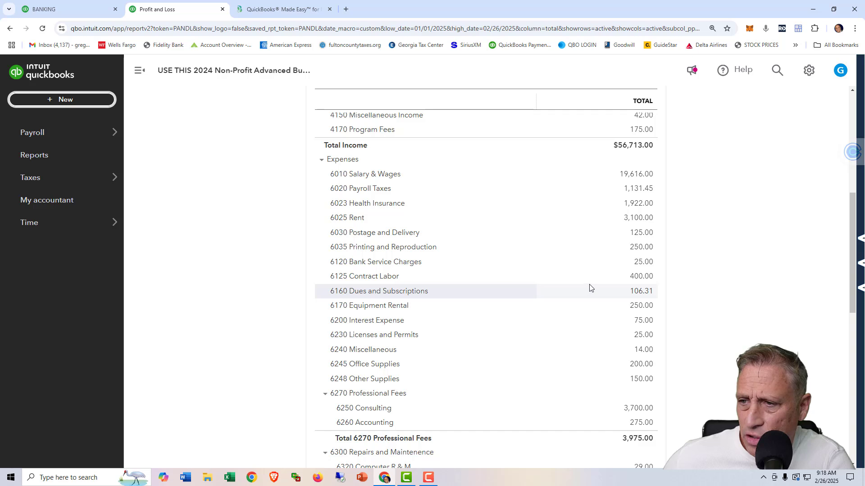
left_click(642, 293)
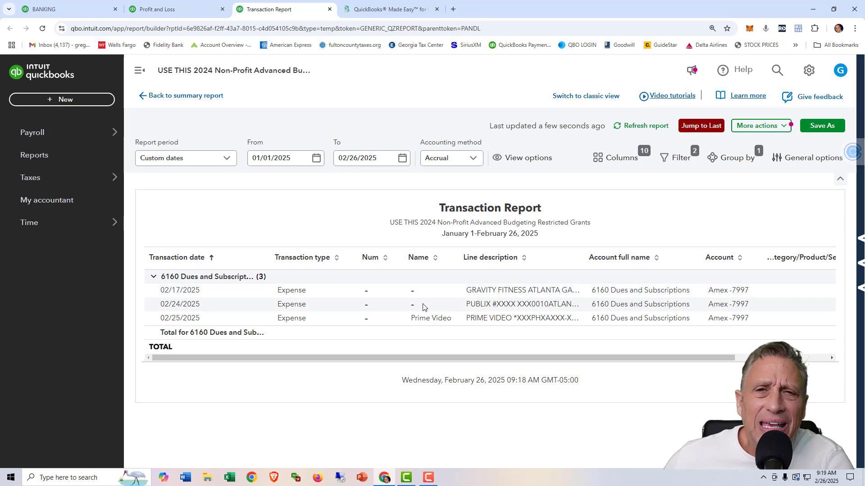
left_click(574, 98)
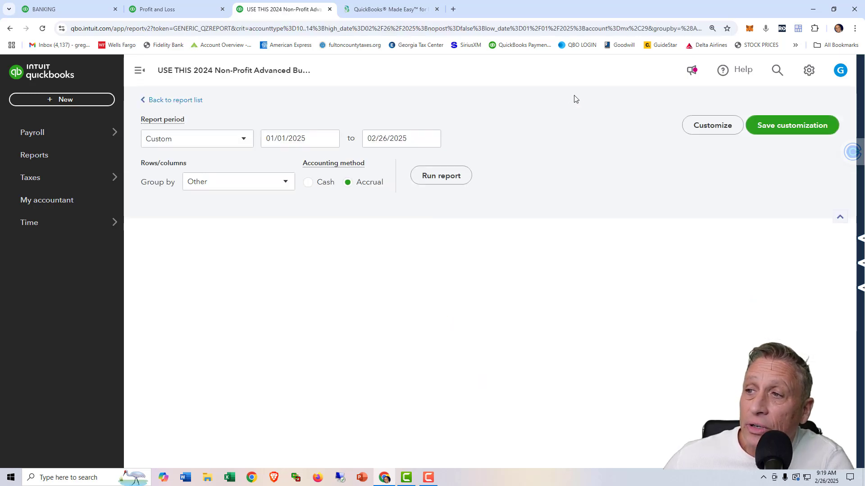
scroll(509, 299, "down", 2)
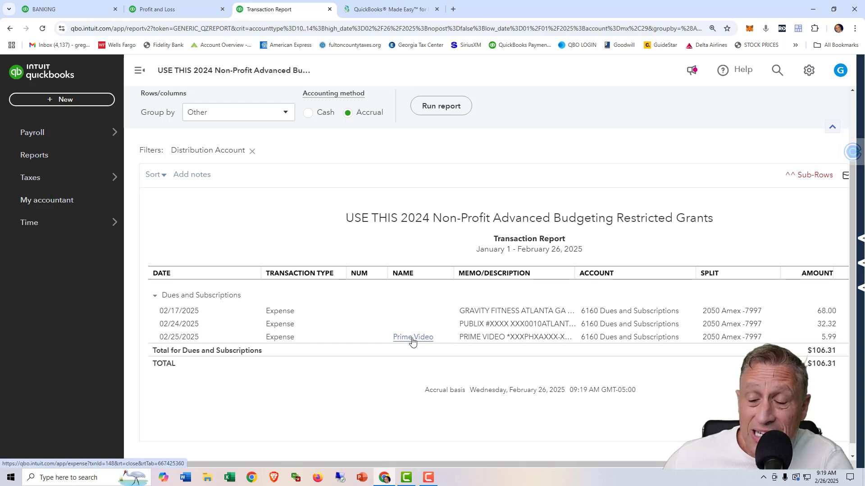
Open the 02/25/2025 Prime Video expense to check its payee, and return to the transaction report.
left_click(475, 339)
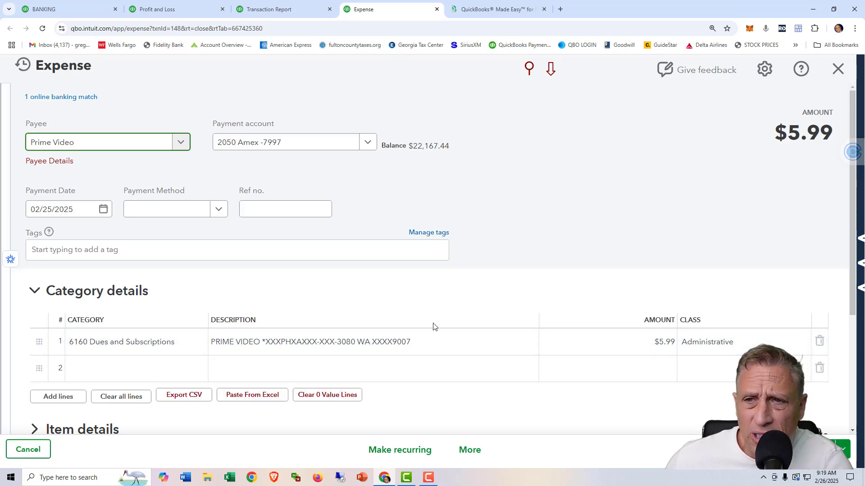
key("ctrl+2")
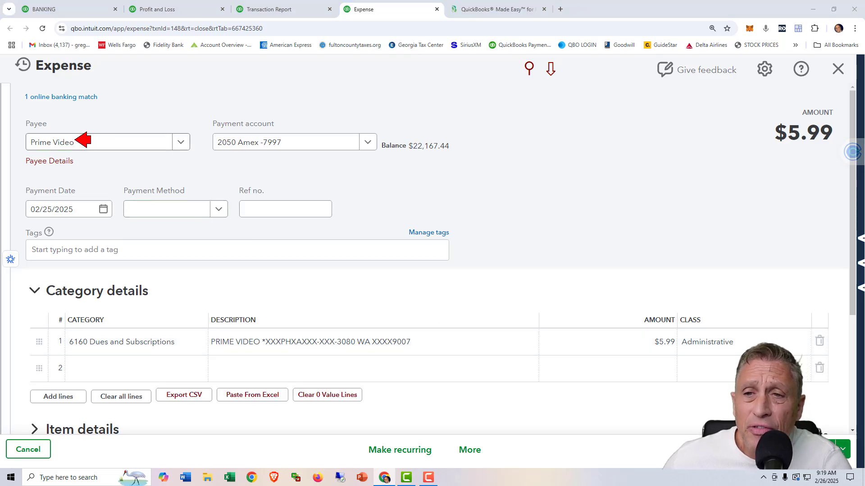
key("Escape")
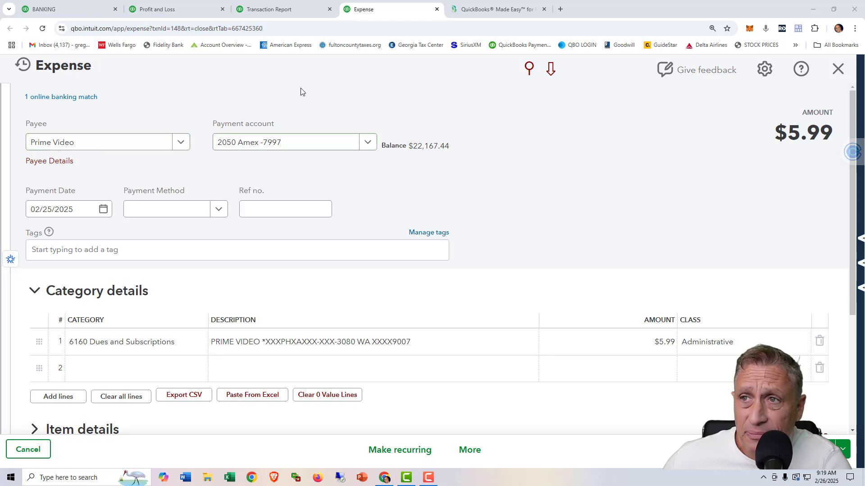
left_click(284, 10)
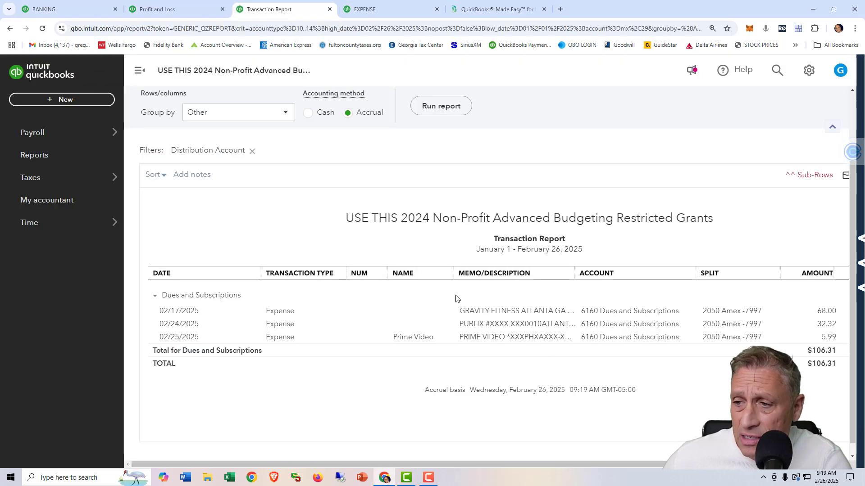
Open the 02/17/2025 Gravity Fitness expense, compare its payee field with the line description, and close the expense.
left_click(474, 313)
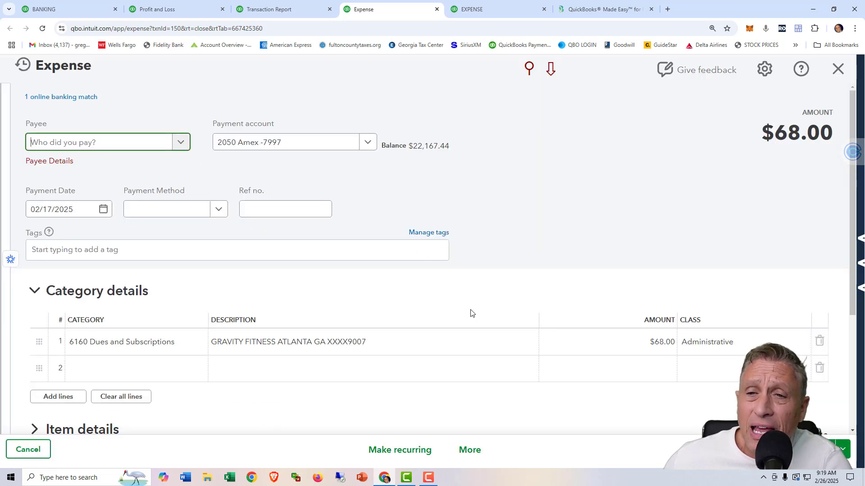
key("ctrl+alt+a")
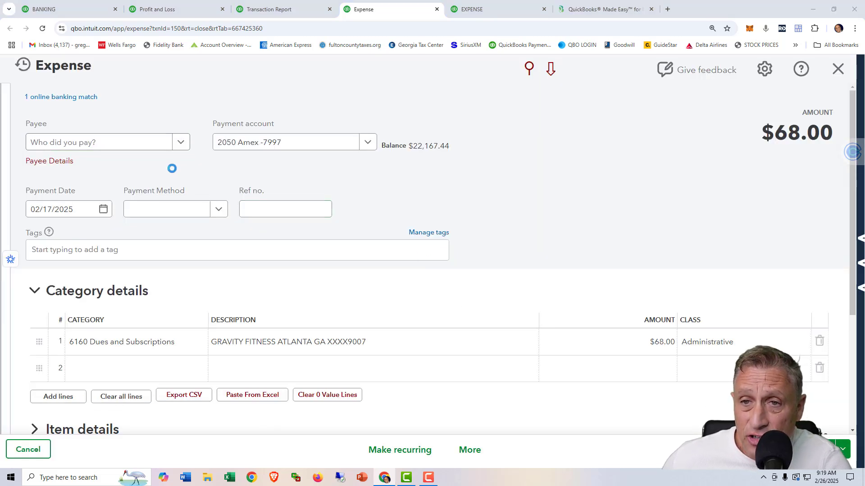
left_click(119, 144)
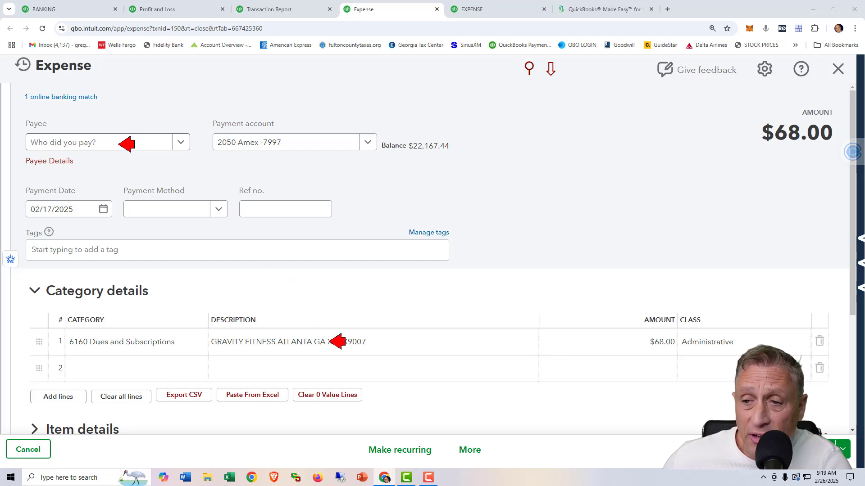
left_click(358, 341)
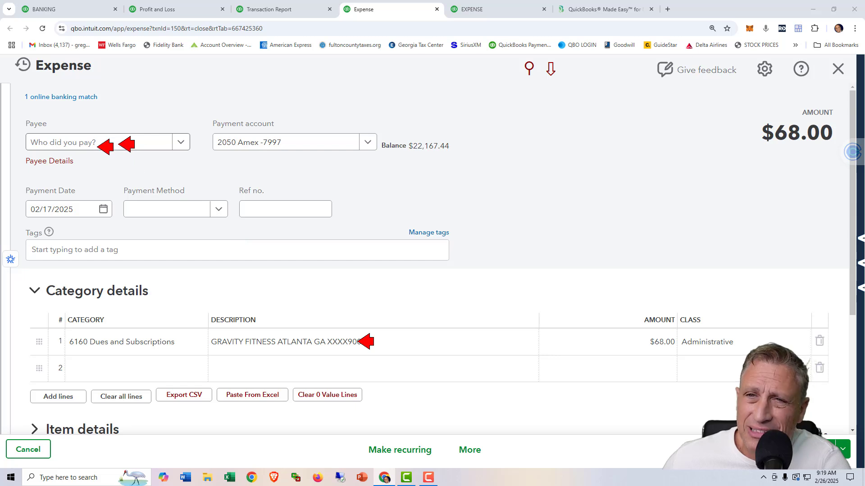
key("Escape")
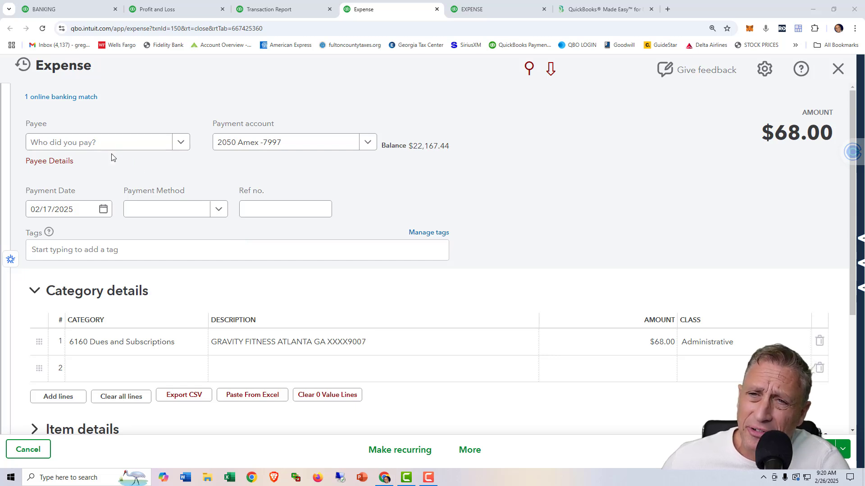
left_click(436, 9)
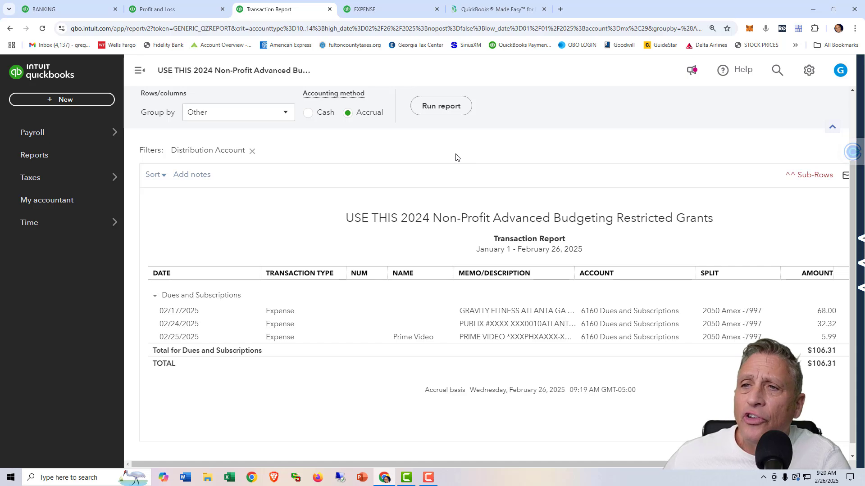
Undo the categorized 02/17/2025 Gravity Fitness transaction in the Amex account's bank transactions.
left_click(56, 10)
left_click(399, 293)
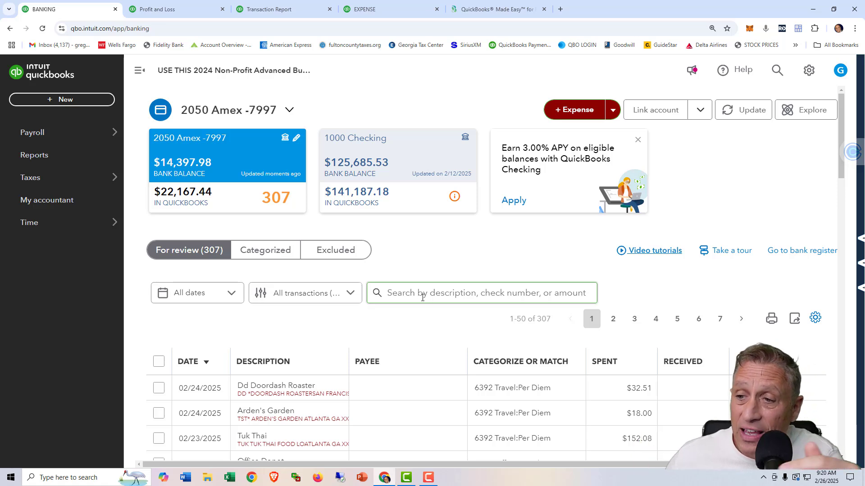
scroll(428, 346, "down", 3)
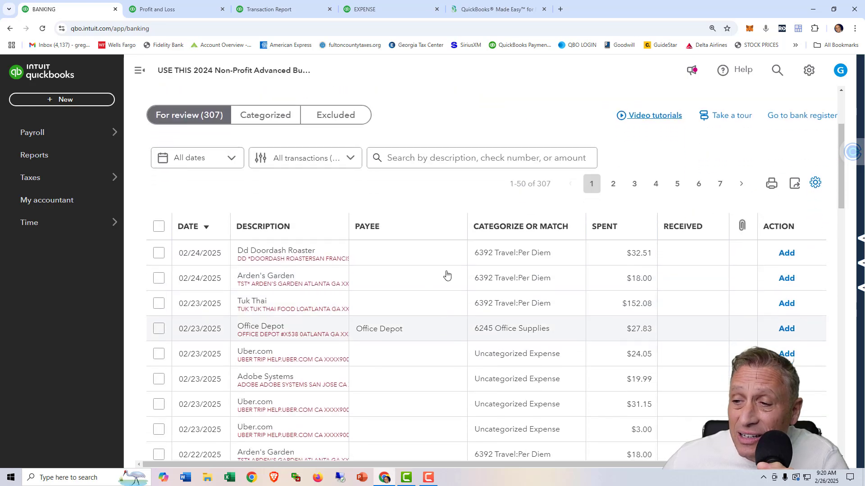
scroll(447, 298, "down", 2)
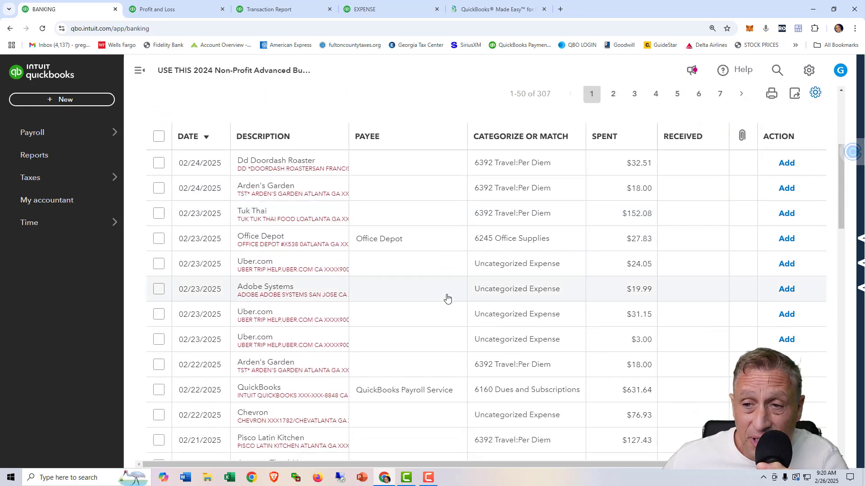
scroll(447, 298, "up", 5)
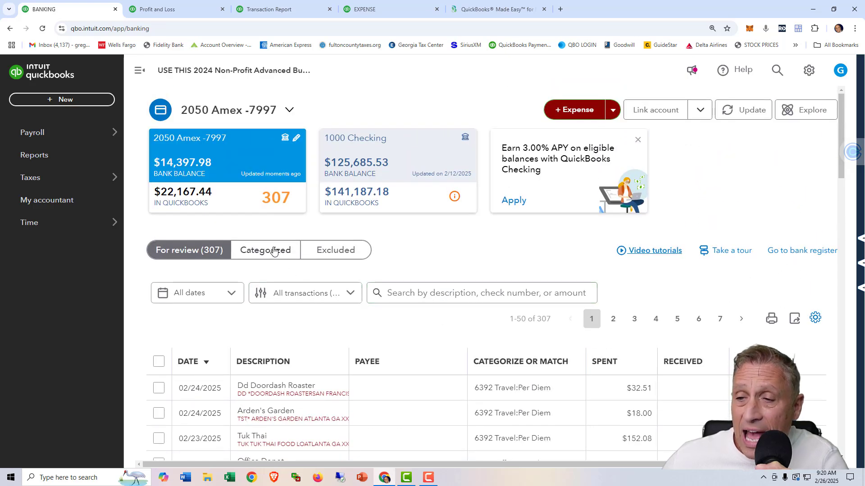
left_click(274, 251)
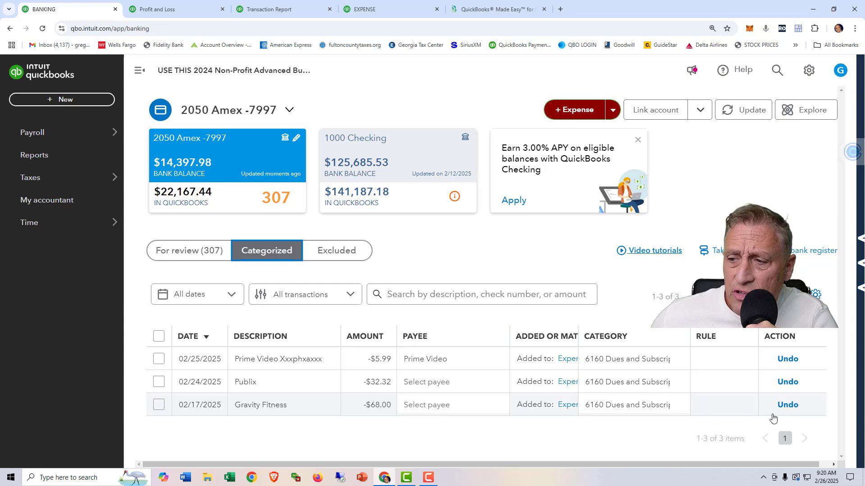
left_click(786, 404)
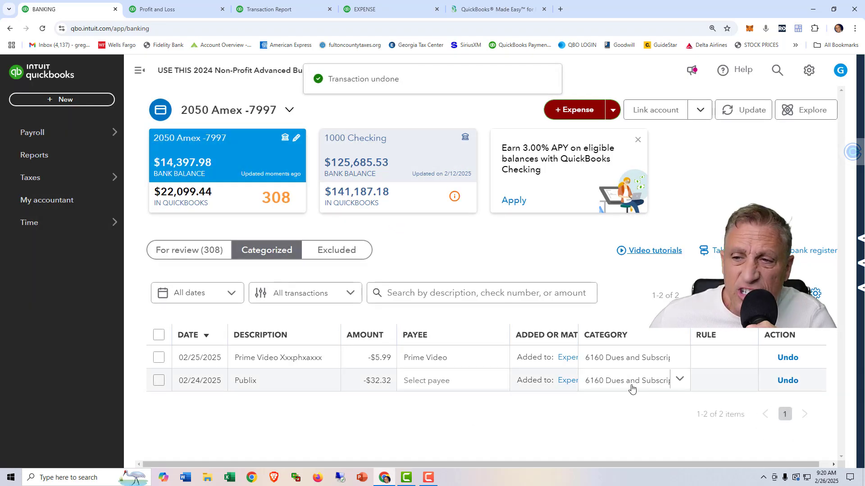
Look through the Amex transactions awaiting review and sort them by description.
left_click(198, 251)
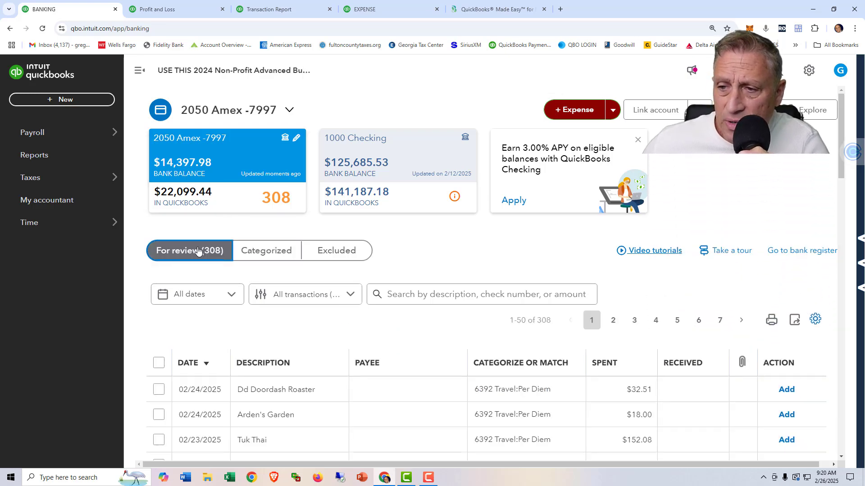
scroll(392, 324, "down", 6)
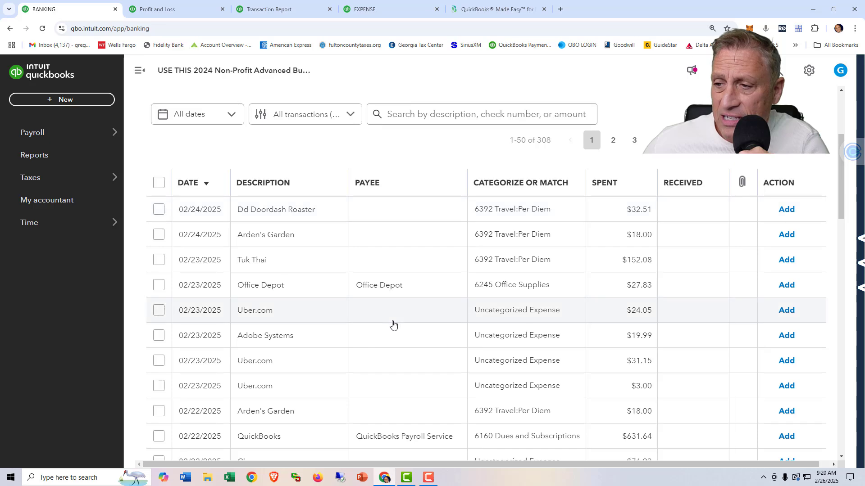
scroll(393, 324, "down", 5)
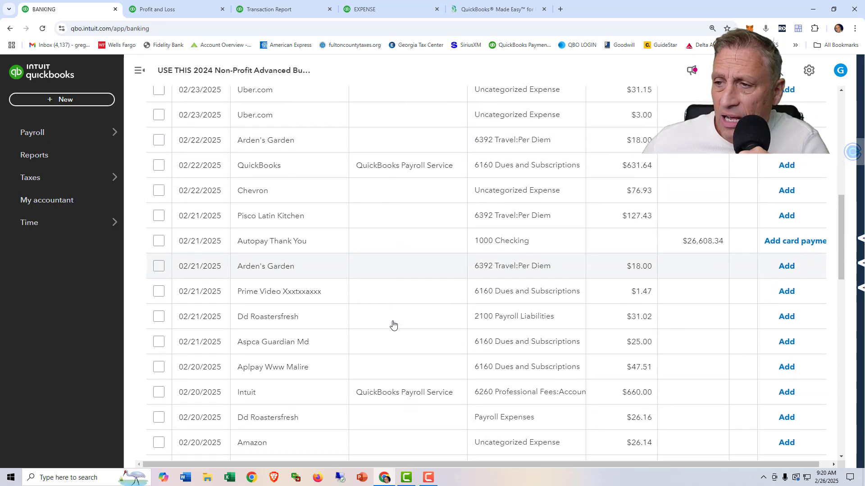
scroll(393, 324, "down", 1)
scroll(393, 325, "down", 3)
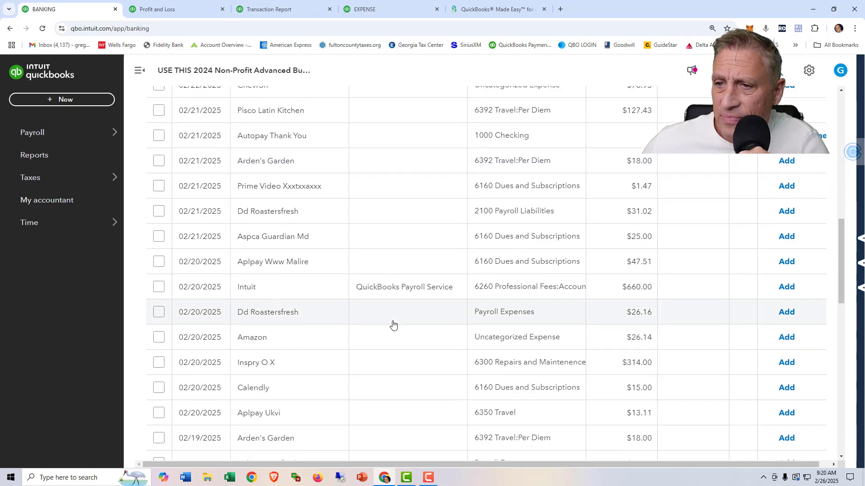
scroll(394, 324, "up", 9)
scroll(393, 324, "up", 2)
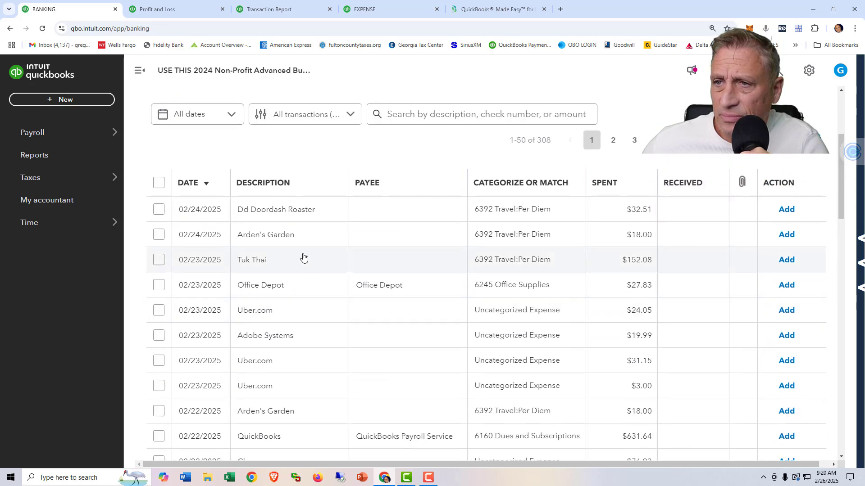
left_click(276, 192)
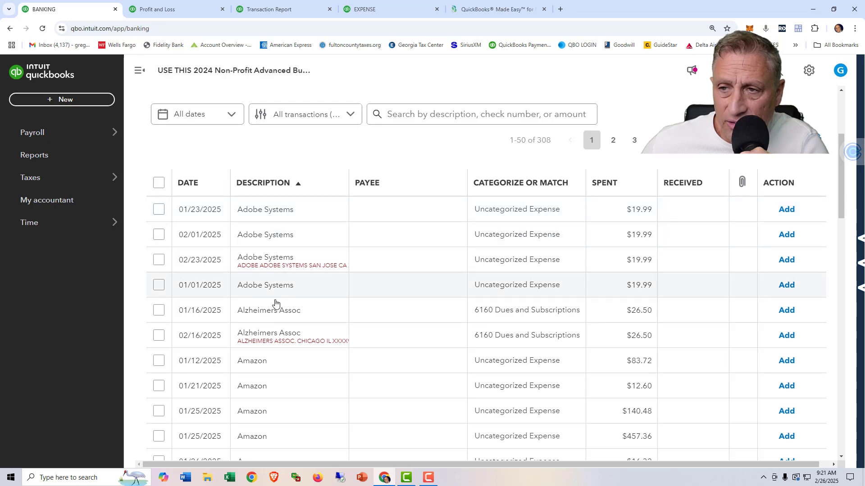
scroll(276, 304, "down", 6)
scroll(277, 306, "down", 10)
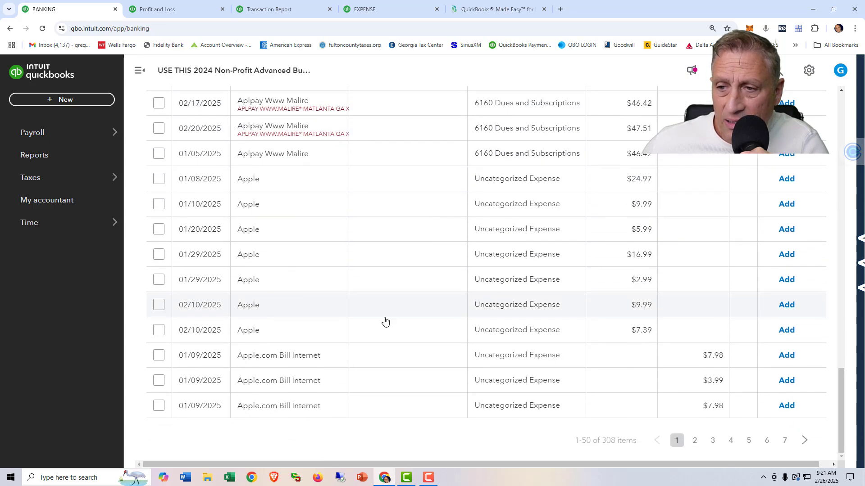
scroll(394, 270, "up", 15)
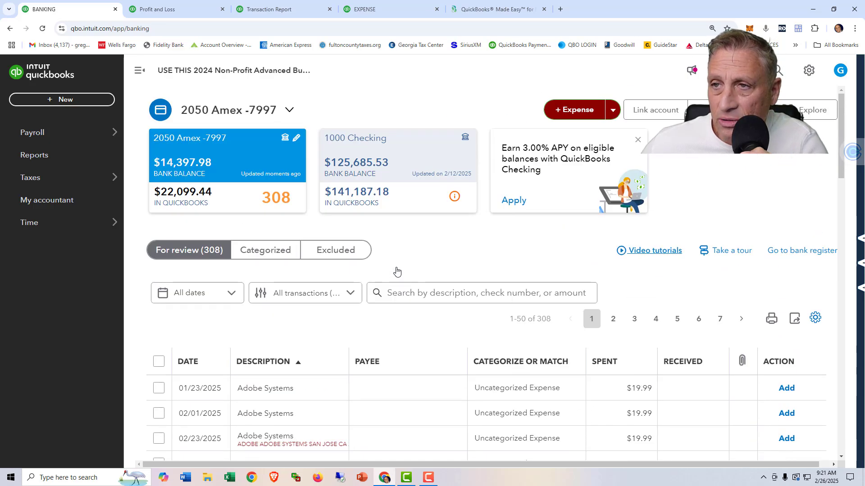
Search the transactions awaiting review for "gravity".
left_click(400, 295)
scroll(405, 299, "down", 6)
scroll(405, 299, "up", 6)
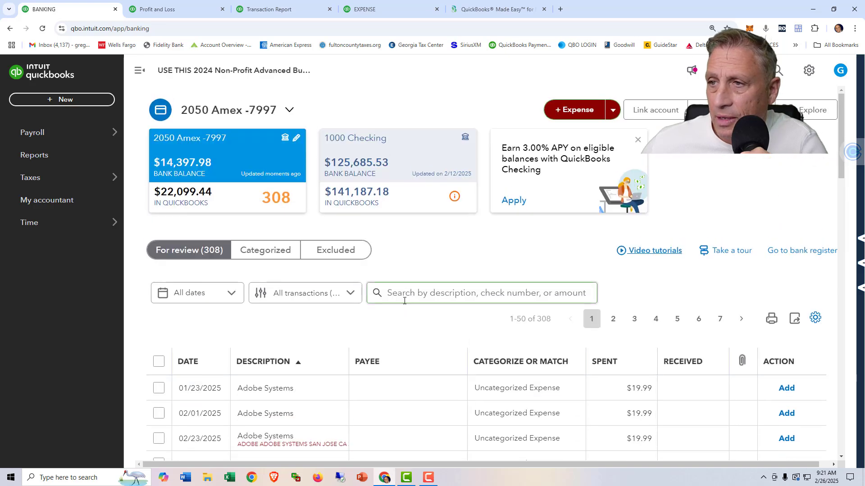
left_click(401, 293)
type("gravity")
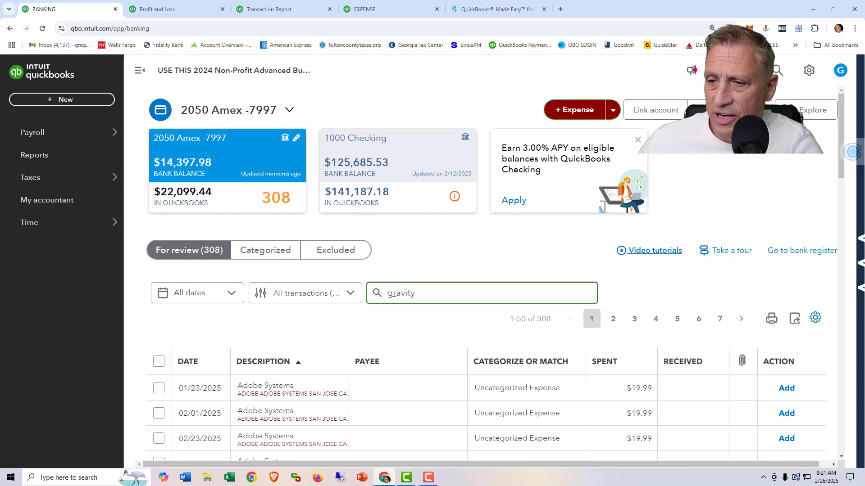
key("Return")
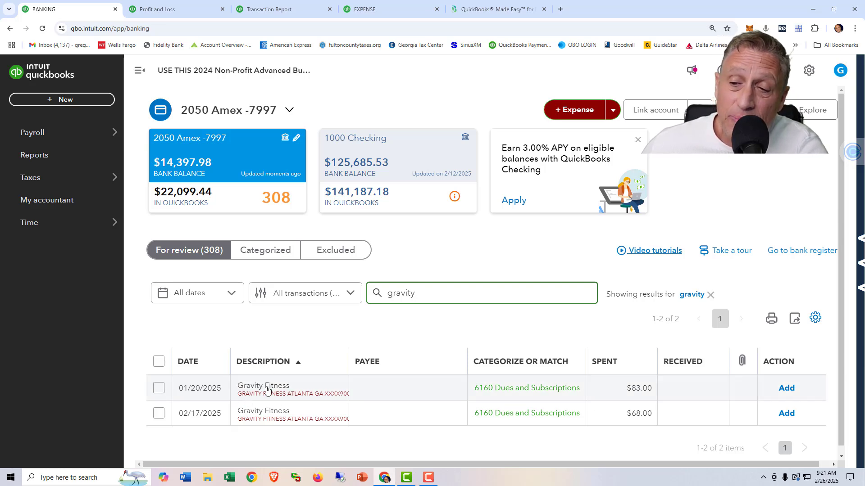
Add the 01/20/2025 Gravity Fitness transaction to the books and open its expense record from the categorized transactions.
left_click(788, 390)
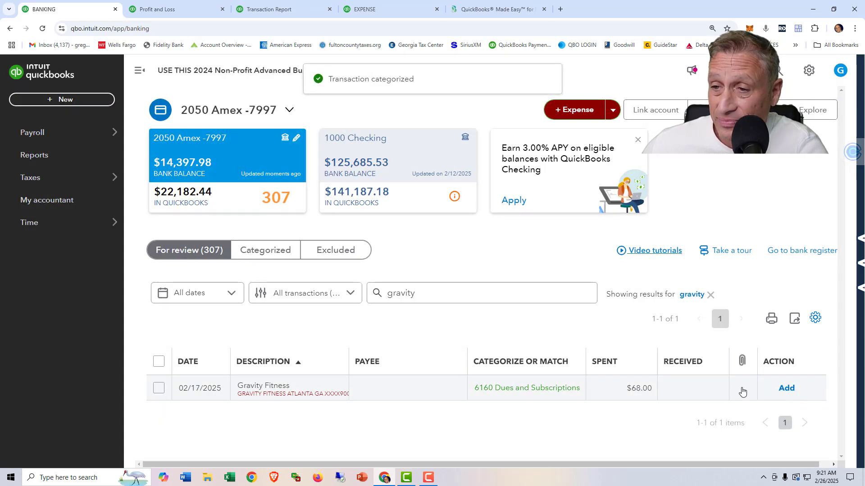
left_click(269, 254)
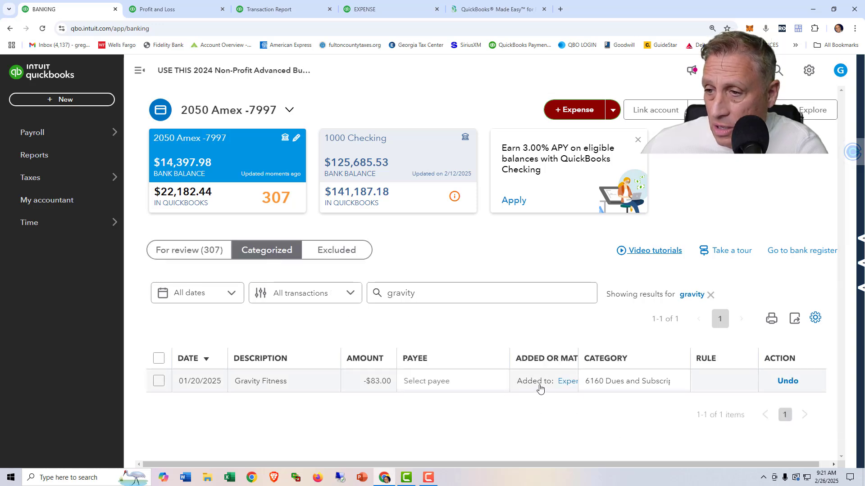
left_click(567, 384)
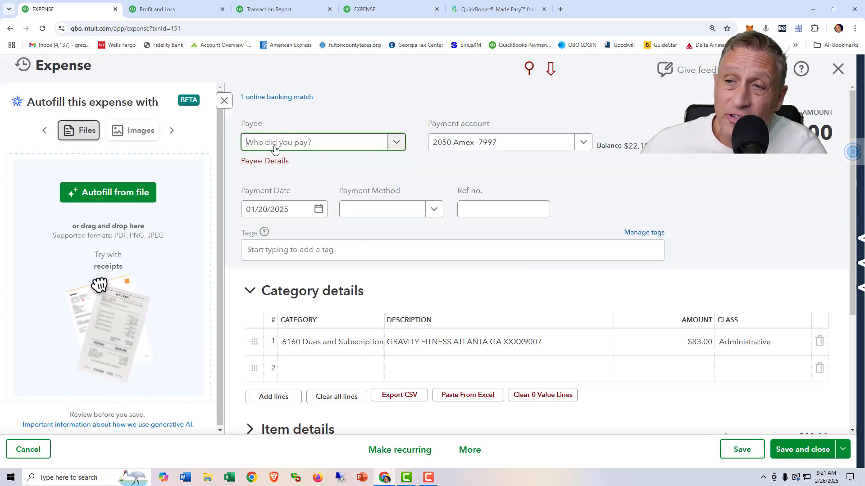
Close the 01/20/2025 Gravity Fitness expense and undo its categorization in the Amex account's bank transactions.
left_click(187, 10)
left_click(243, 10)
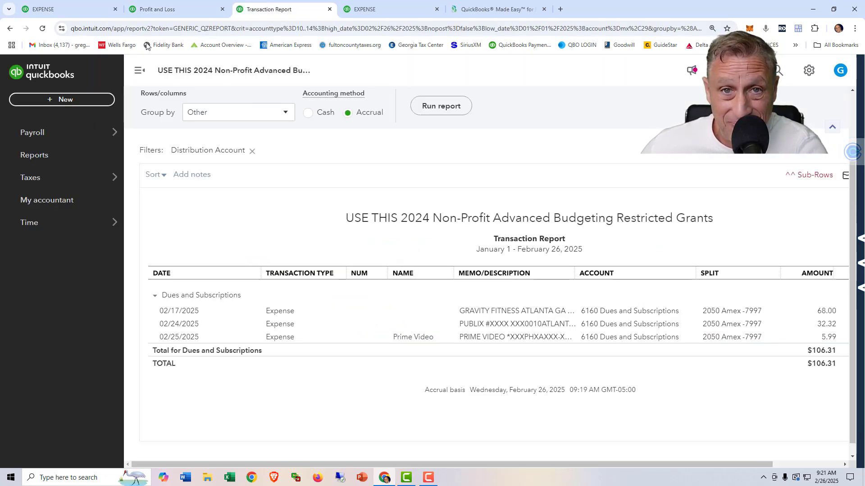
left_click(69, 10)
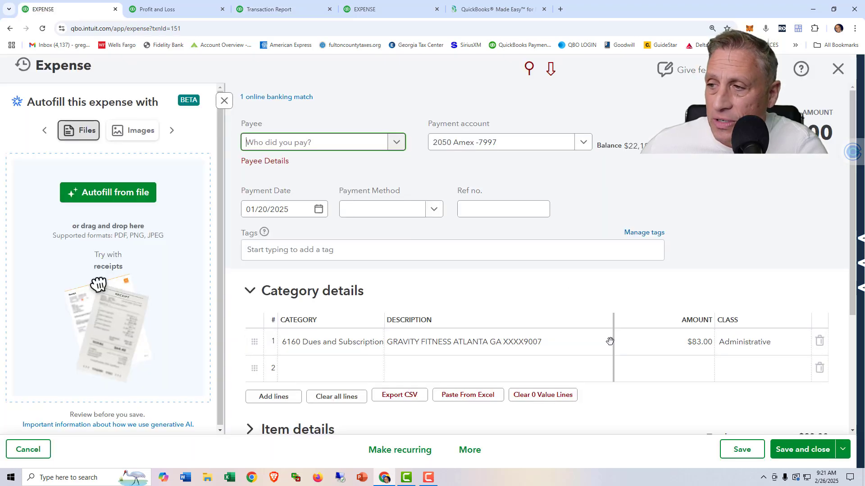
left_click(835, 72)
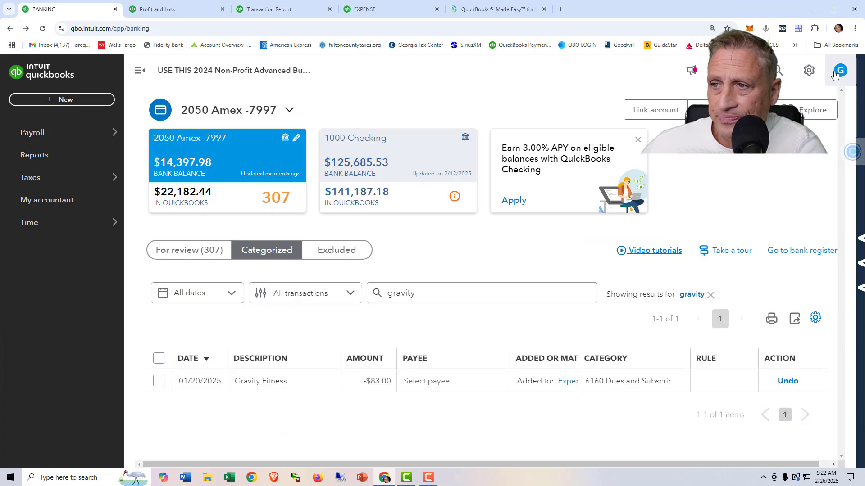
left_click(793, 386)
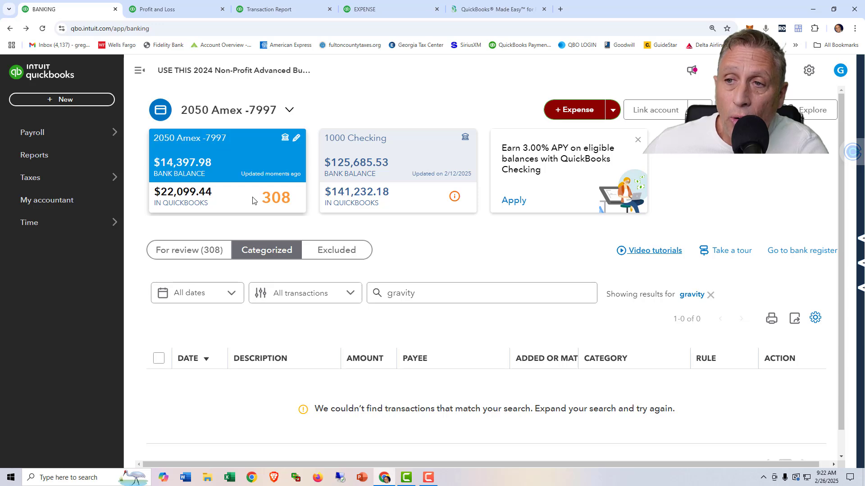
Create Gravity Fitness as a new vendor from the 01/20/2025 transaction awaiting review and add that transaction to the books.
left_click(186, 252)
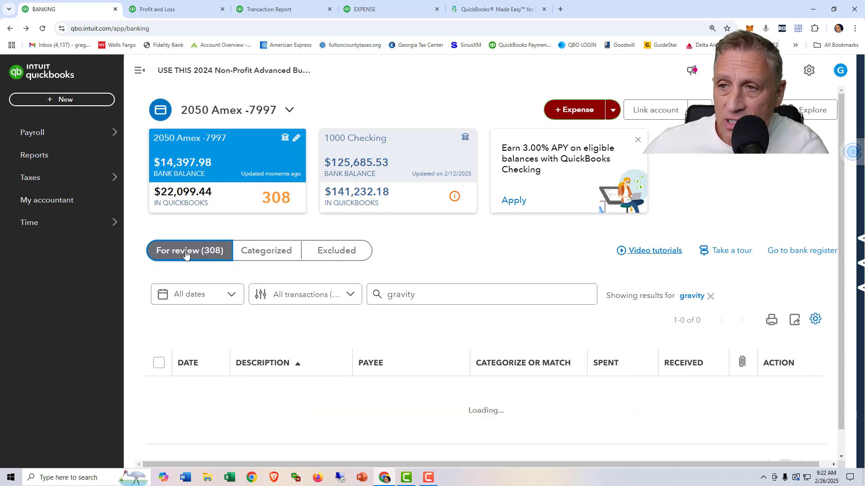
scroll(469, 326, "down", 1)
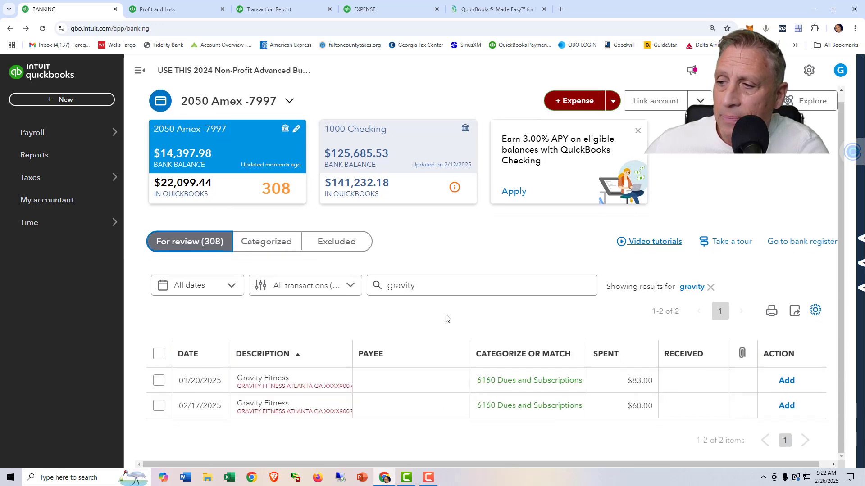
left_click(419, 388)
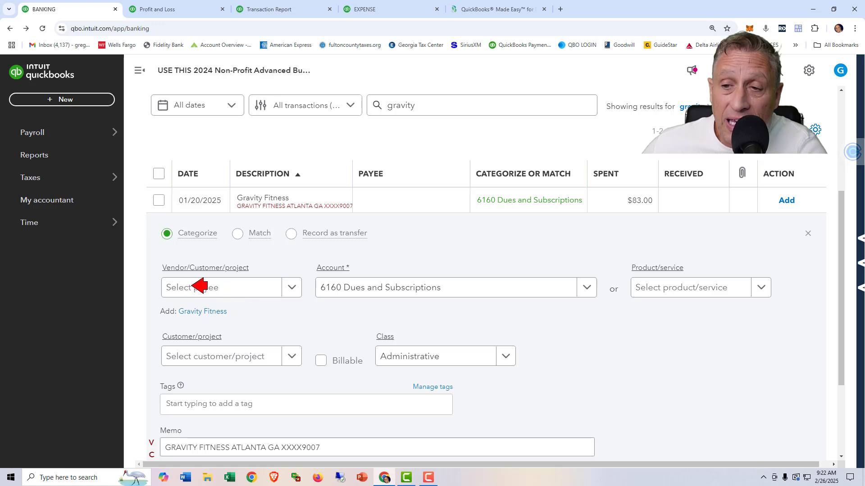
left_click(202, 312)
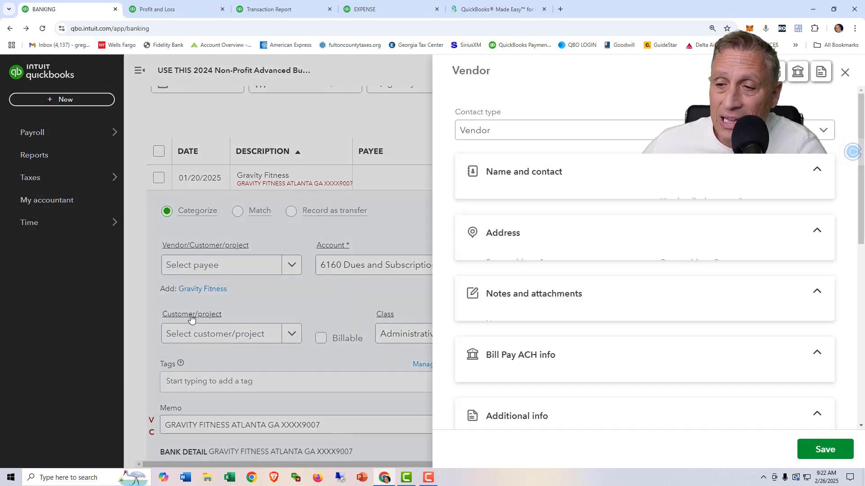
left_click(815, 449)
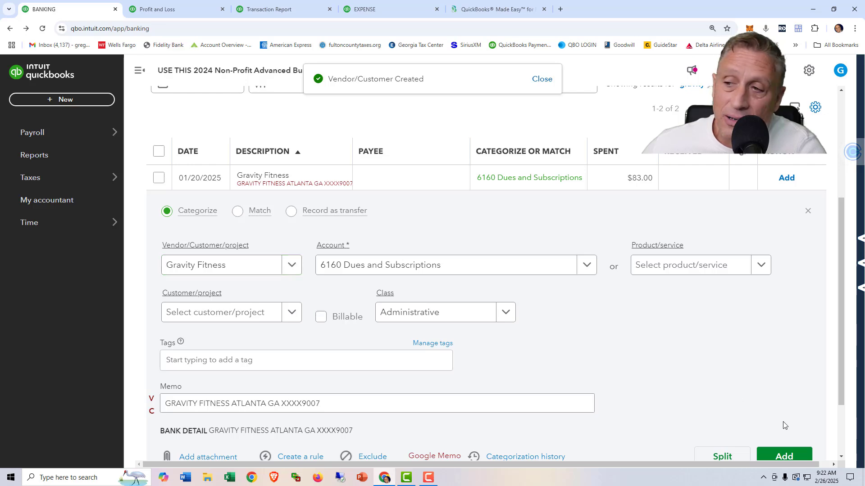
left_click(782, 456)
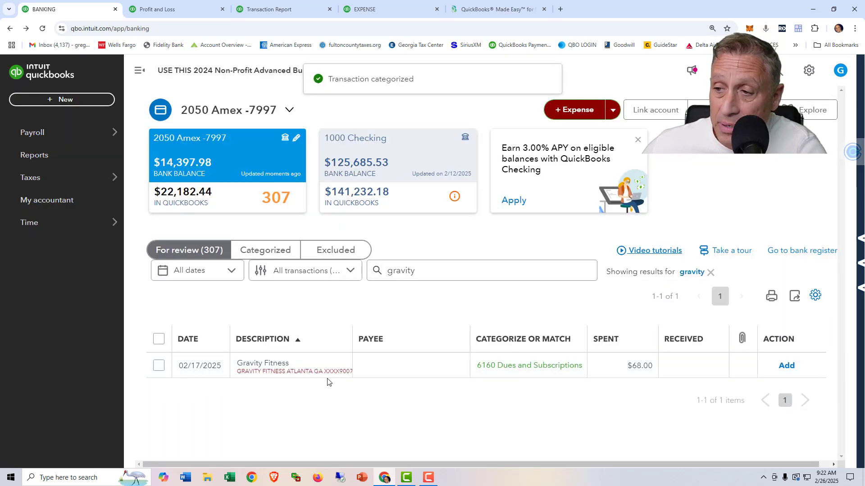
Check the payee in the details of the 02/17/2025 Gravity Fitness transaction and add the transaction to the books.
left_click(391, 371)
scroll(394, 371, "down", 3)
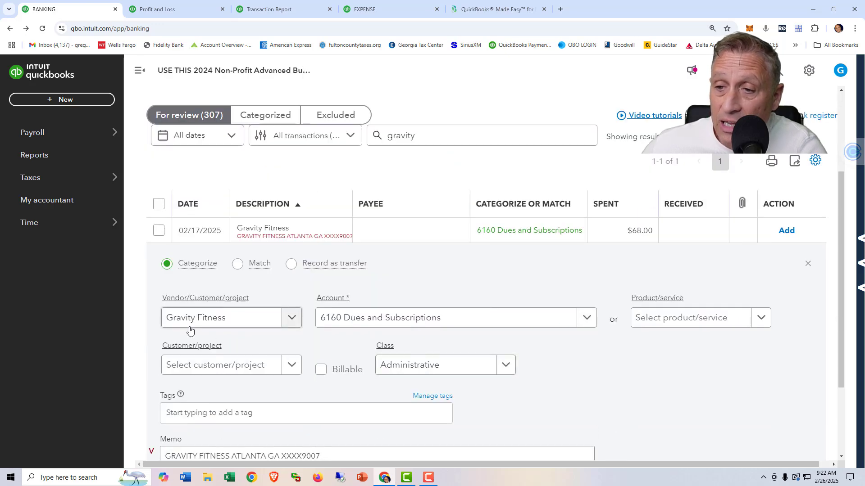
scroll(199, 331, "down", 2)
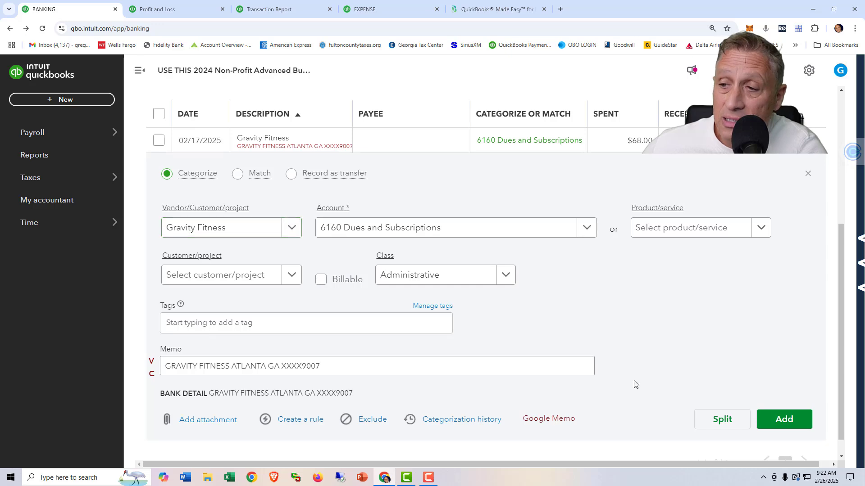
left_click(776, 417)
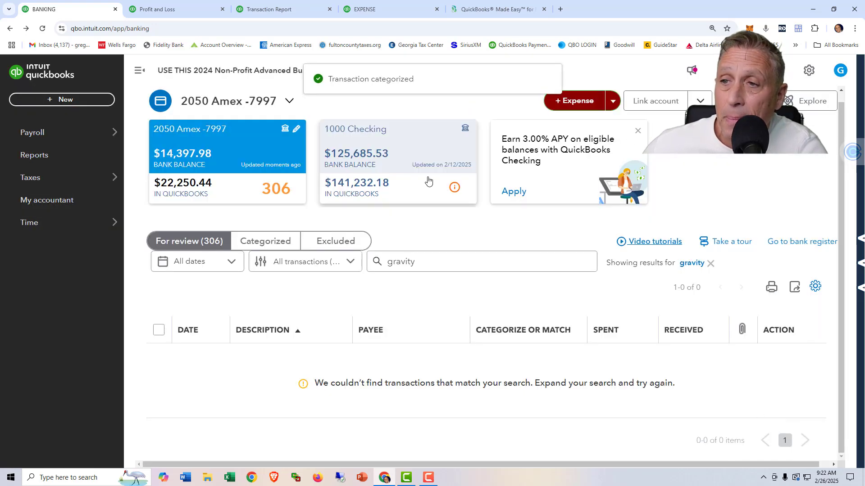
Rerun the Transaction Report for Dues and Subscriptions and check the names on the Gravity Fitness expenses.
left_click(291, 13)
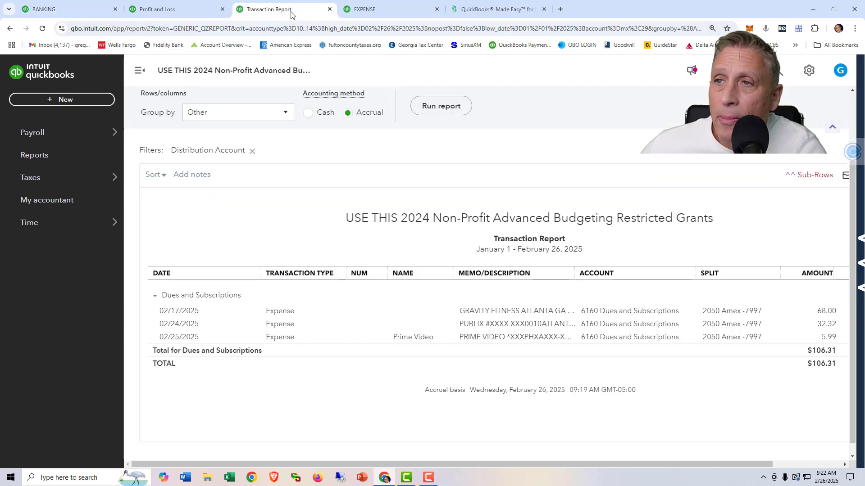
scroll(454, 195, "up", 2)
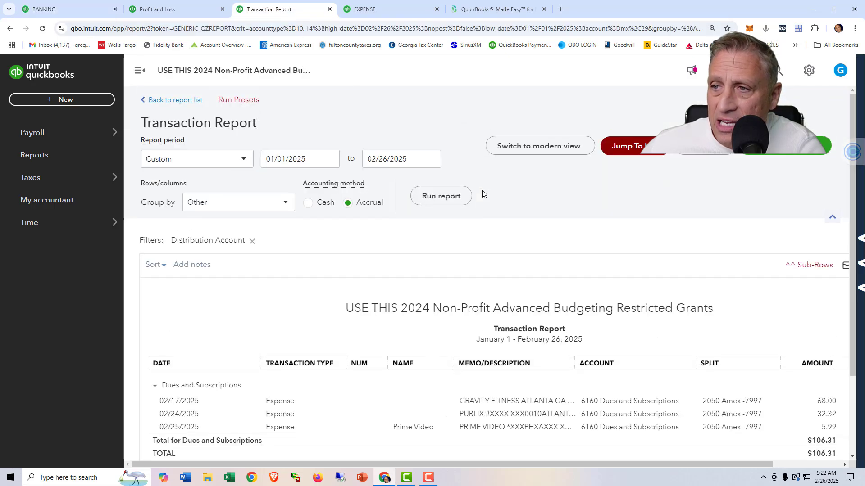
left_click(442, 197)
scroll(395, 198, "down", 3)
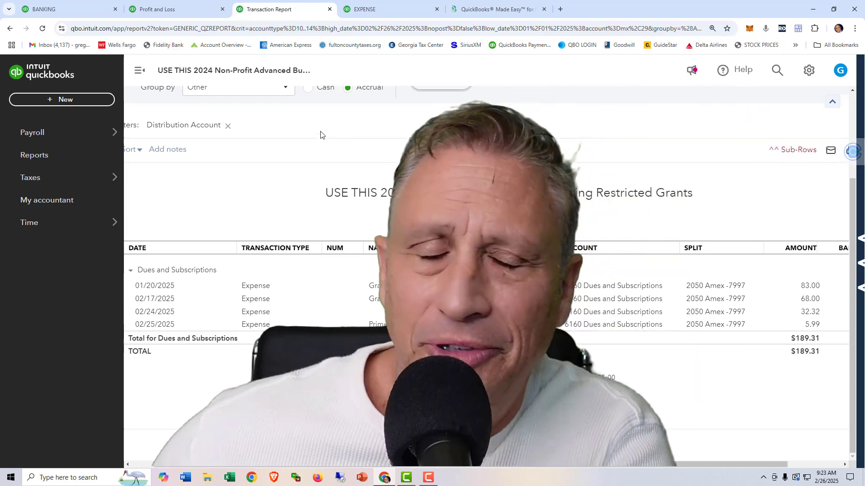
Clear the "gravity" search in the Amex transactions awaiting review and look through the list to page 4 for entries without a payee.
left_click(68, 9)
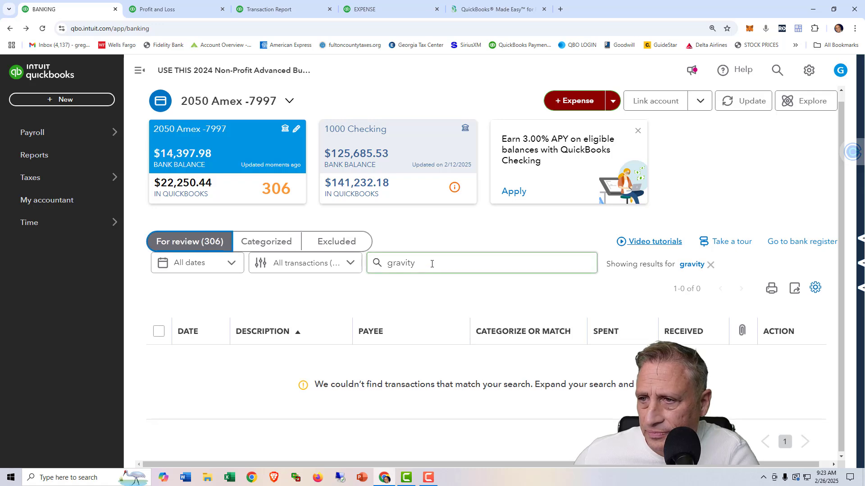
double_click(391, 262)
left_click(711, 265)
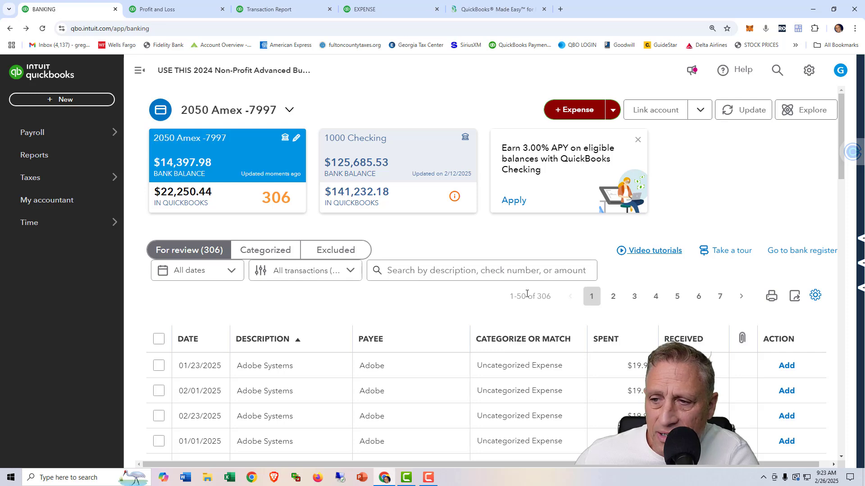
scroll(525, 295, "down", 5)
scroll(525, 297, "up", 5)
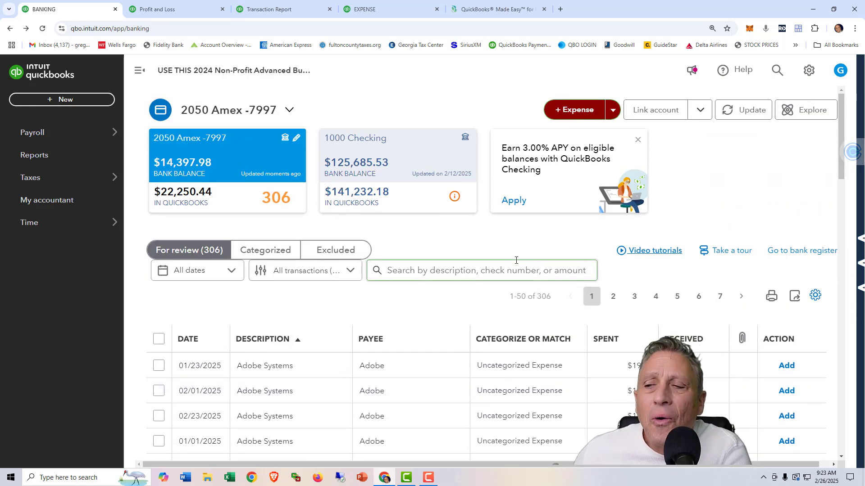
scroll(487, 272, "down", 10)
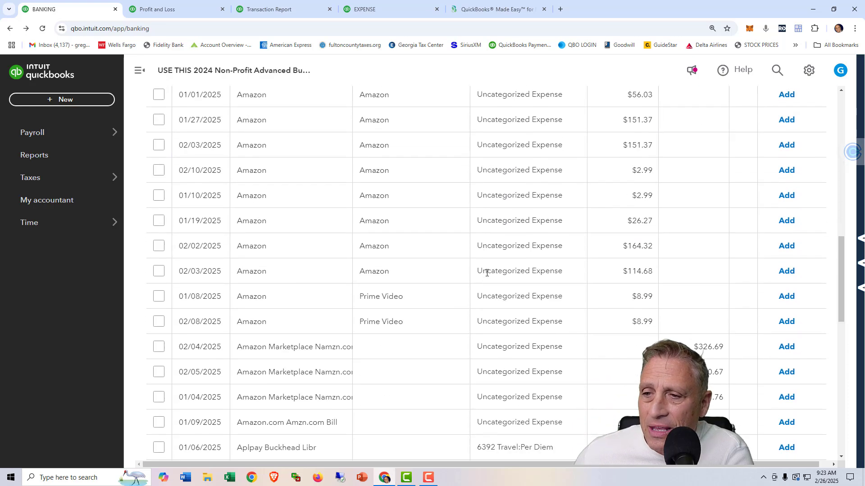
scroll(486, 273, "down", 6)
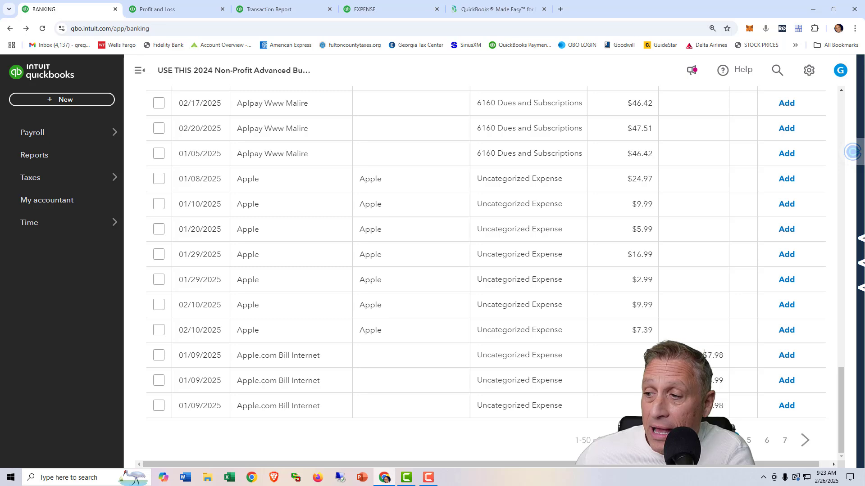
left_click(733, 433)
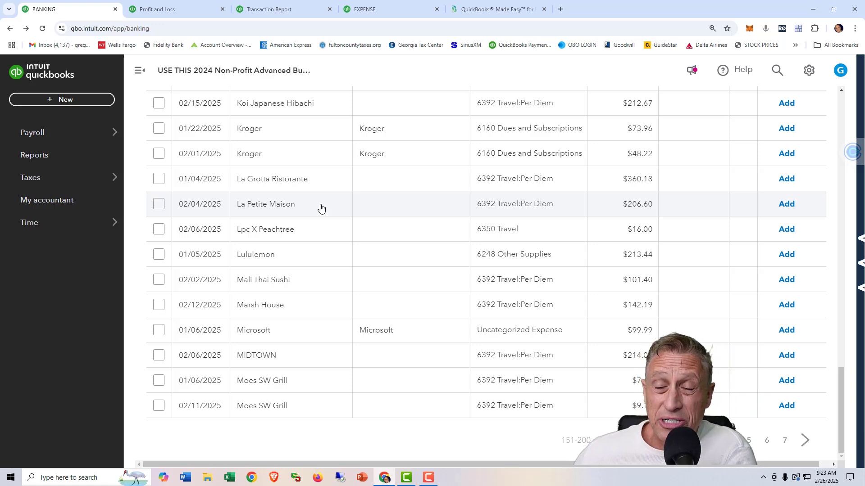
key("ctrl+shift+d")
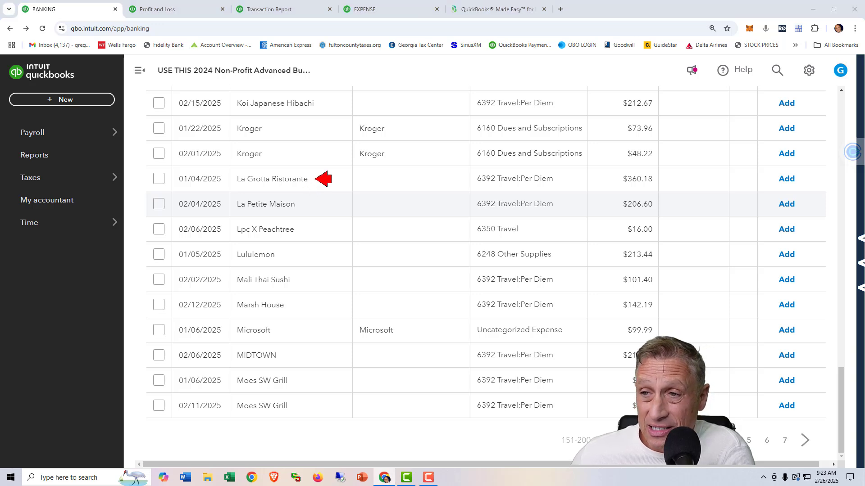
left_click(323, 179)
left_click(315, 237)
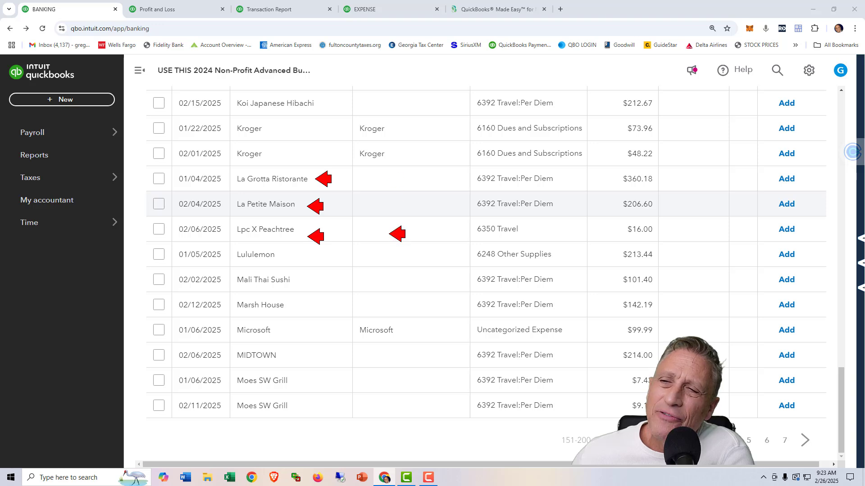
key("ctrl+shift+d")
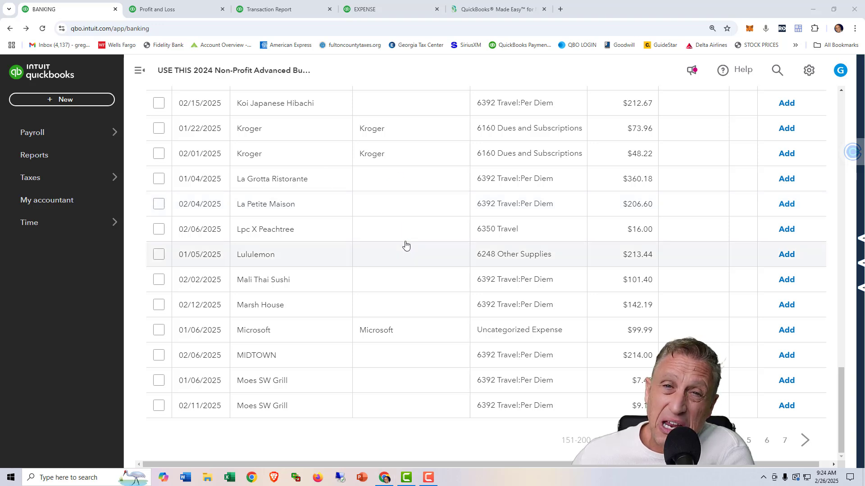
Create a new vendor with the company name "Restaurants - Out of Town" as payee for the 01/04/2025 La Grotta Ristorante transaction.
left_click(381, 181)
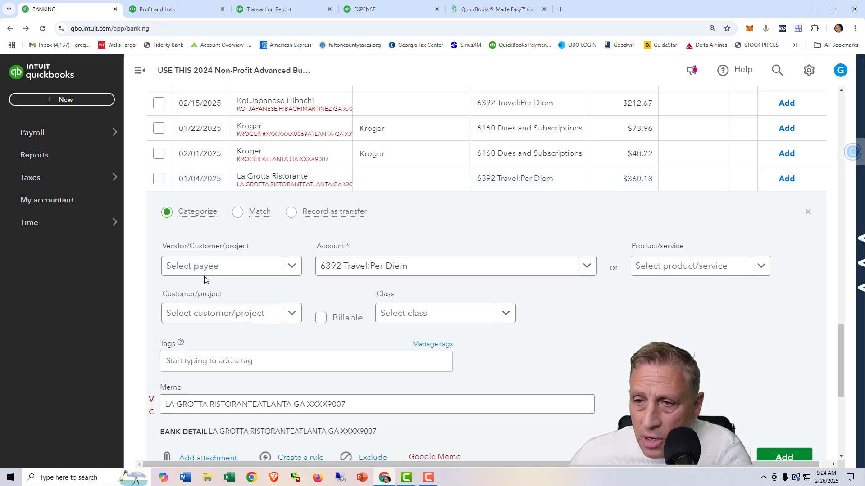
left_click(191, 271)
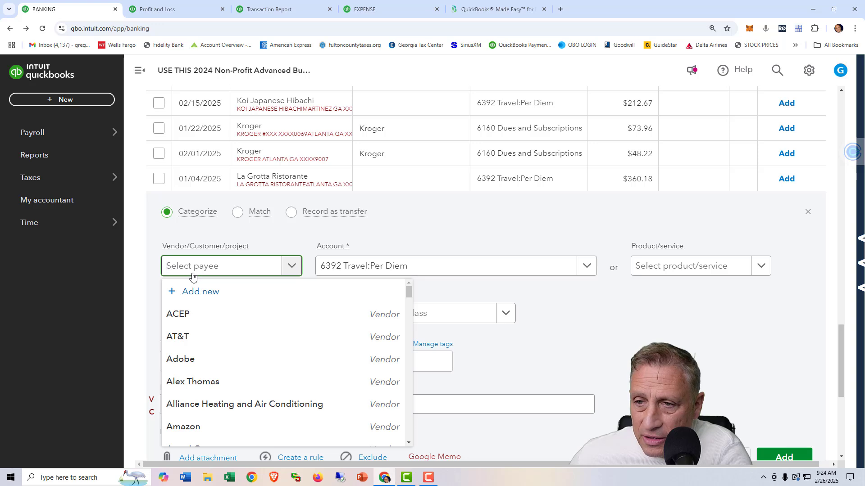
left_click(198, 292)
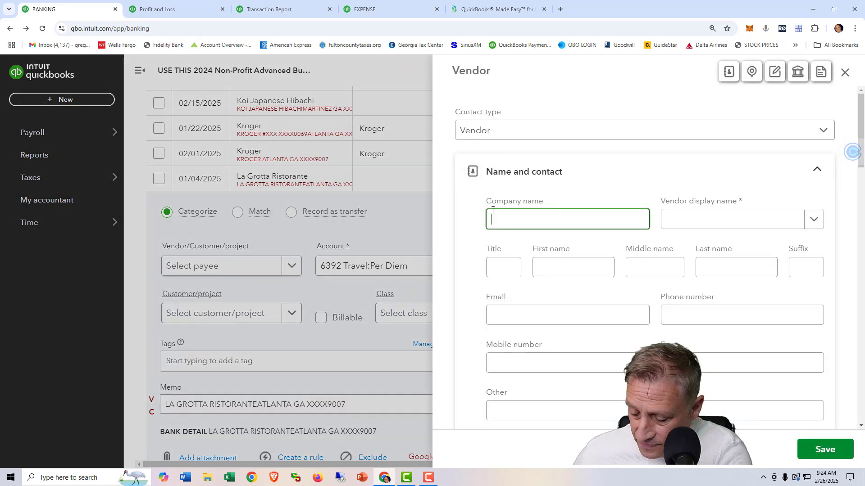
type("ut")
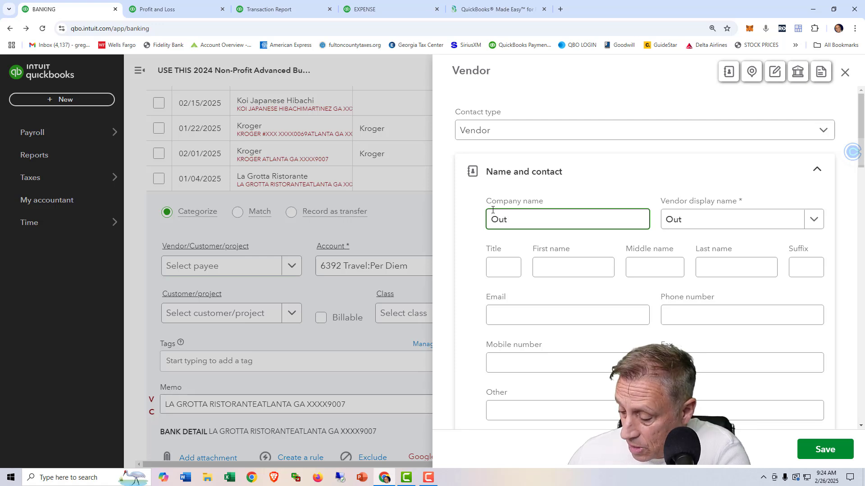
key("BackSpace")
type("Restaura")
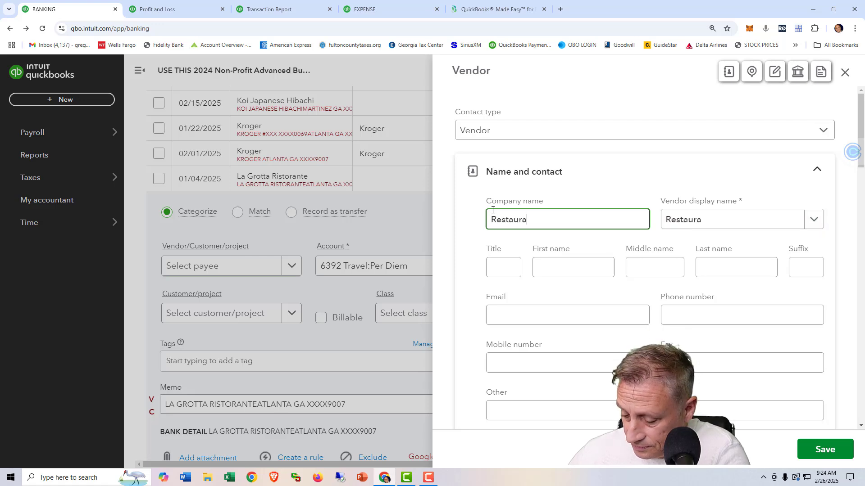
type("nts")
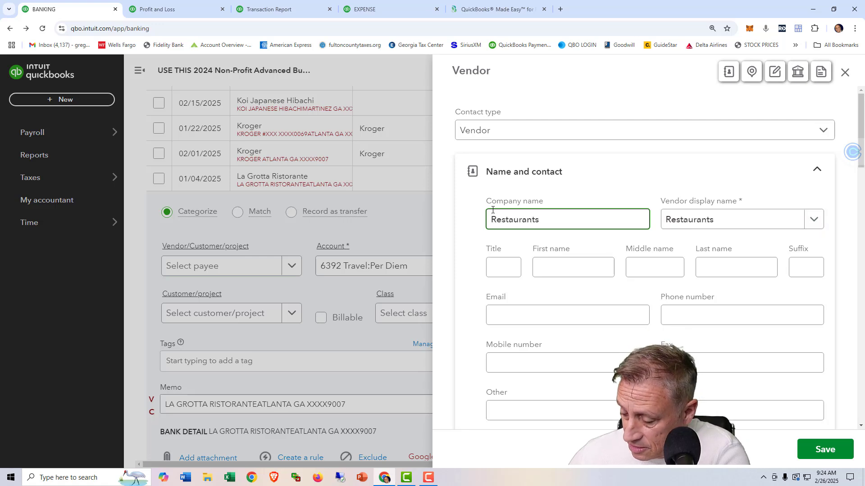
type(" - Out of")
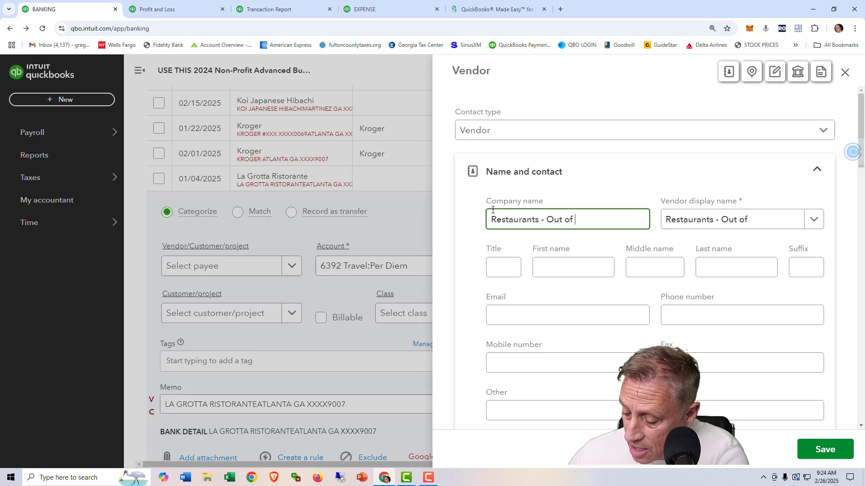
type(" Towm")
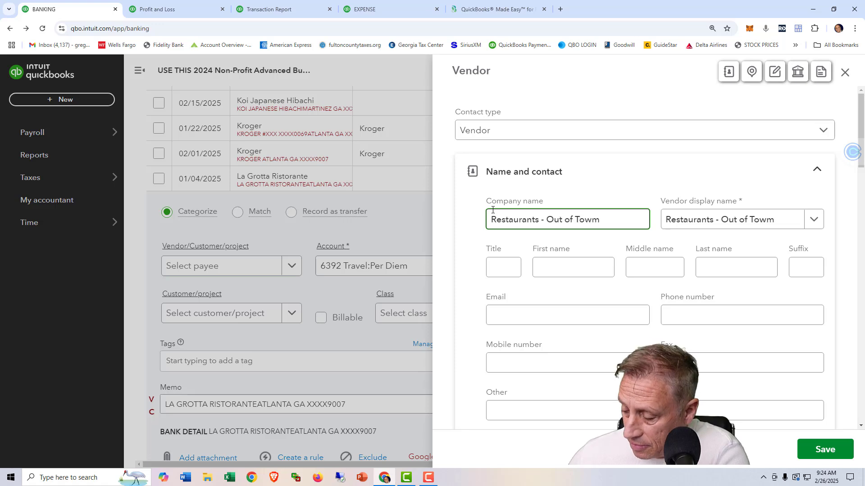
key("BackSpace")
type("n")
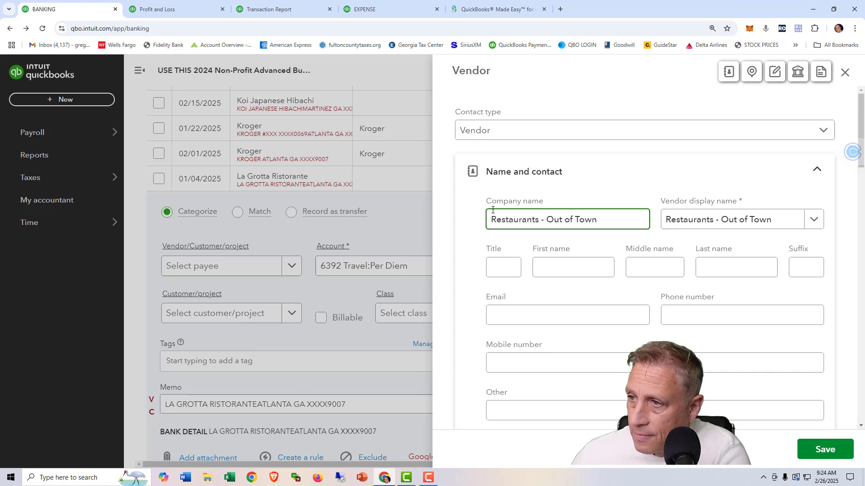
left_click(818, 449)
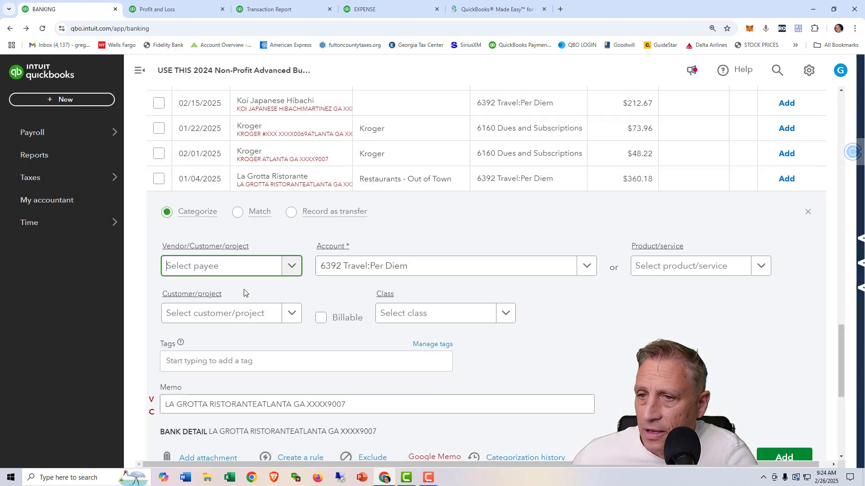
Add the 01/04/2025 La Grotta Ristorante transaction to the books with payee "Restaurants - Out of Town" and class Administrative.
left_click(259, 269)
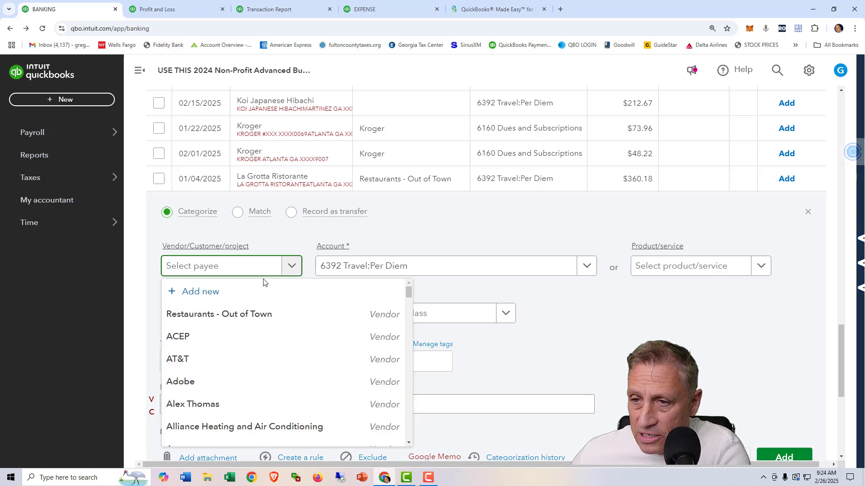
left_click(266, 314)
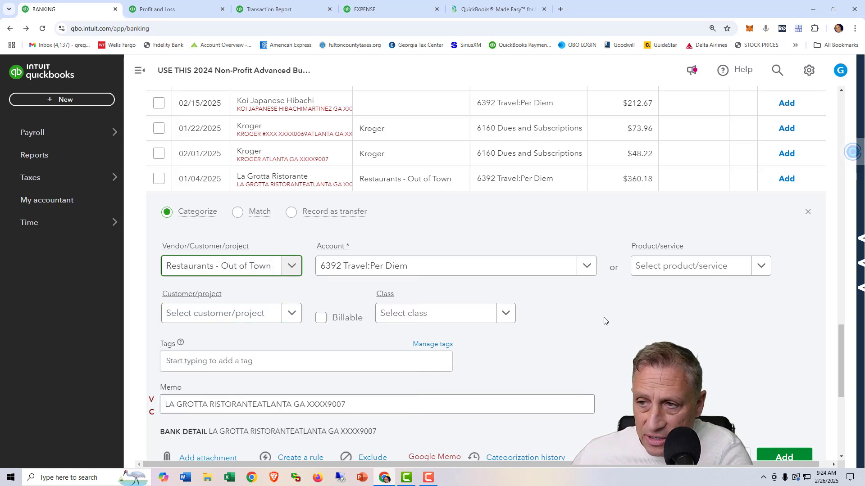
scroll(653, 331, "down", 2)
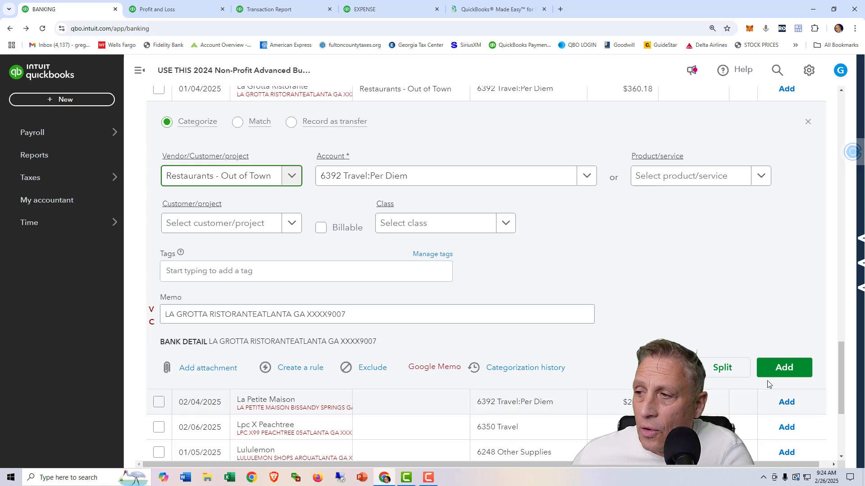
left_click(777, 368)
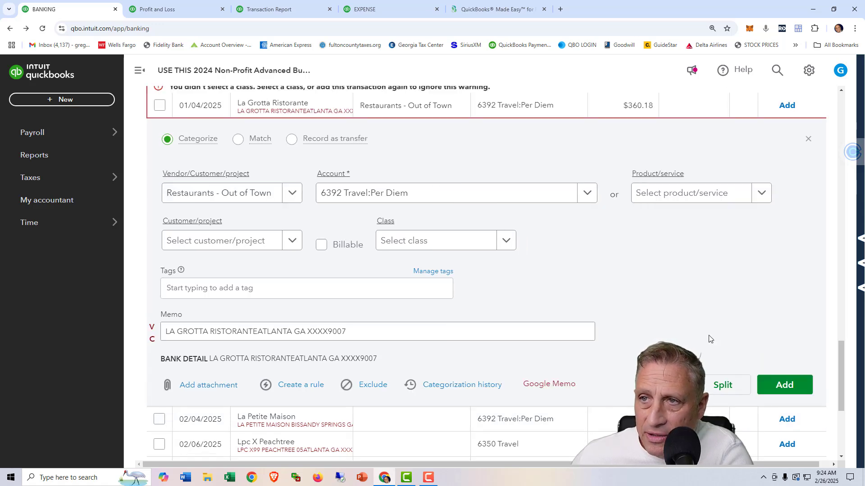
left_click(505, 240)
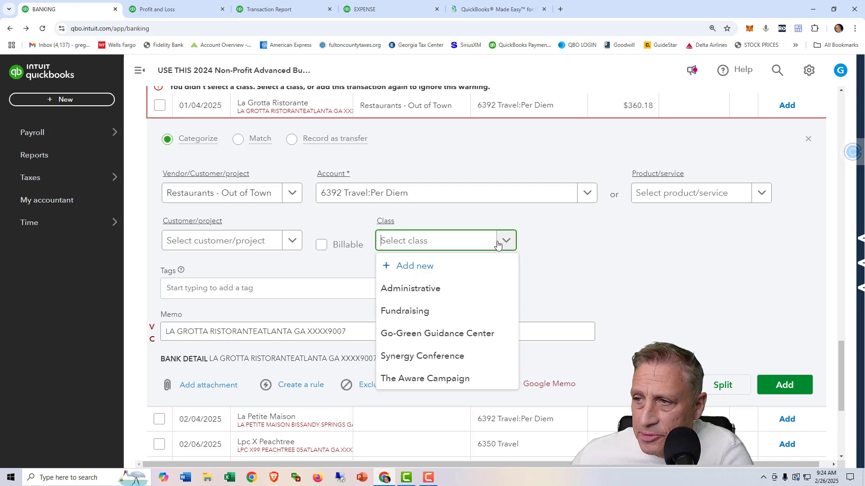
left_click(435, 289)
left_click(774, 368)
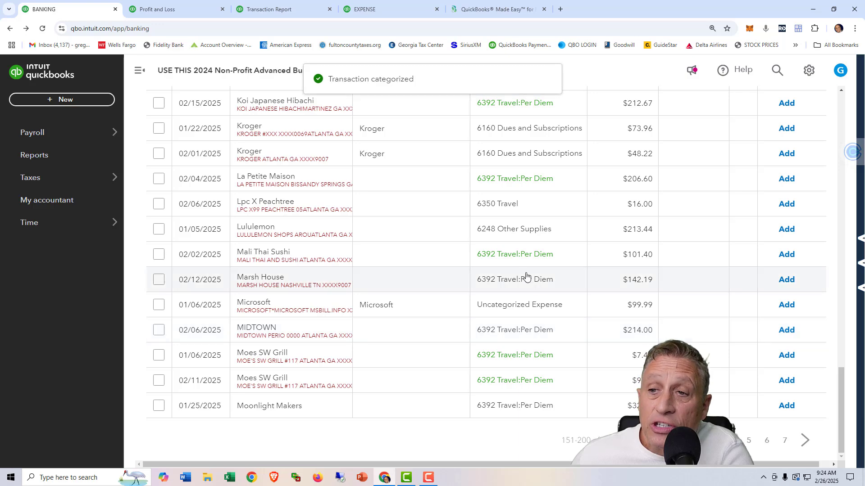
Add the 02/04/2025 La Petite Maison transaction to the books with payee "Restaurants - Out of Town" and class Administrative.
left_click(309, 181)
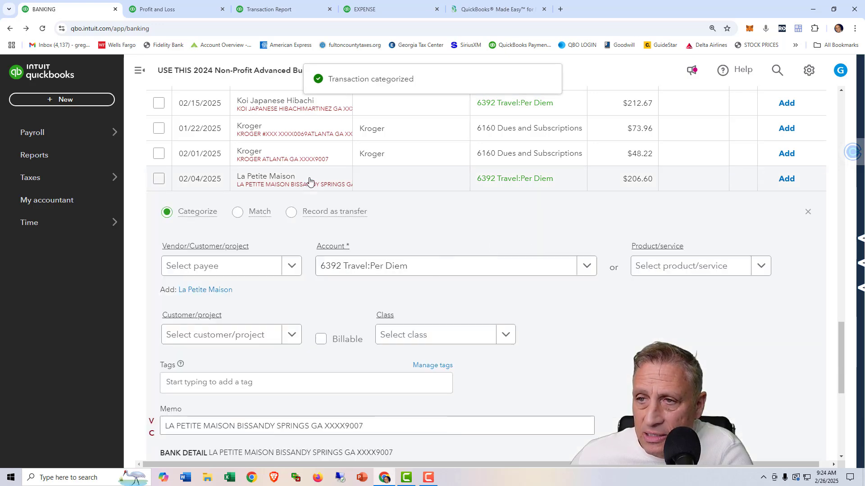
left_click(228, 269)
type("r")
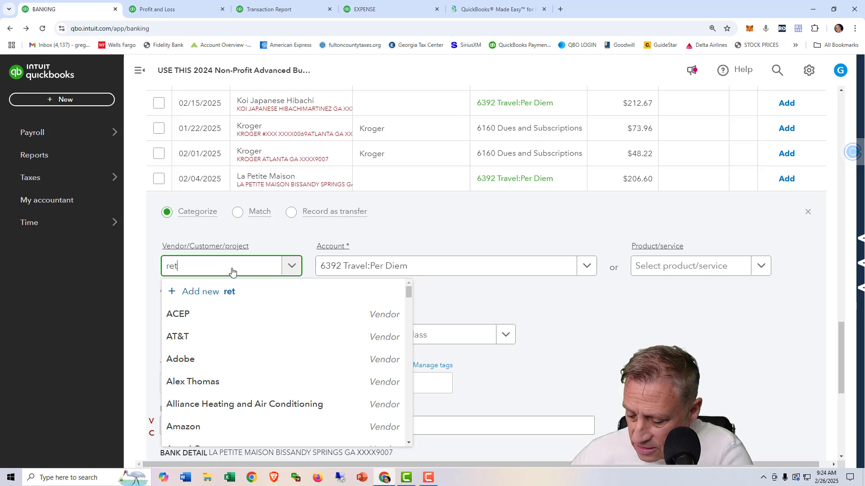
type("et")
key("BackSpace")
type("s")
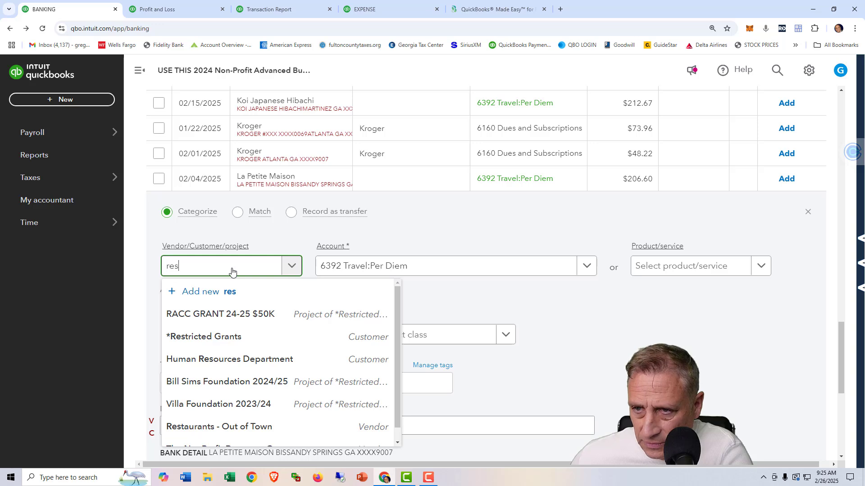
type("ta")
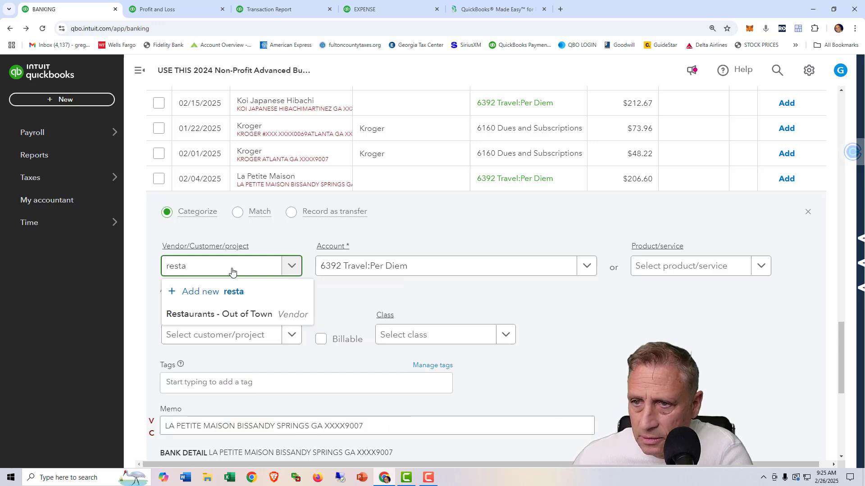
left_click(251, 313)
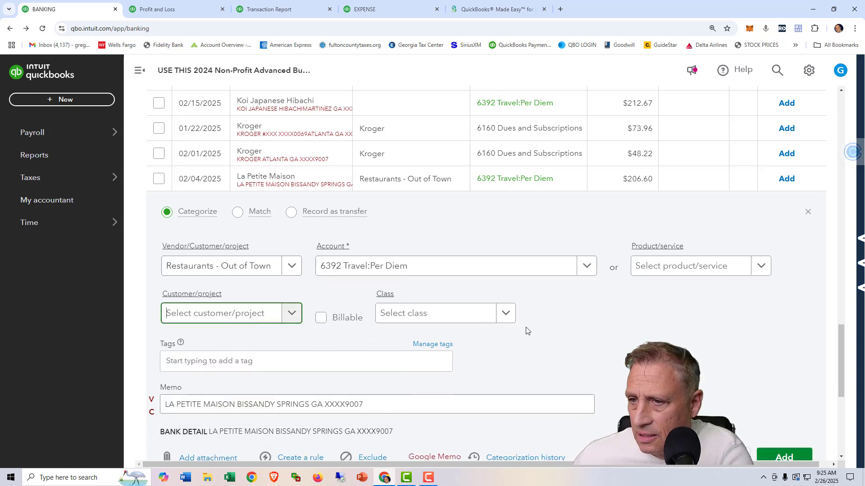
left_click(504, 314)
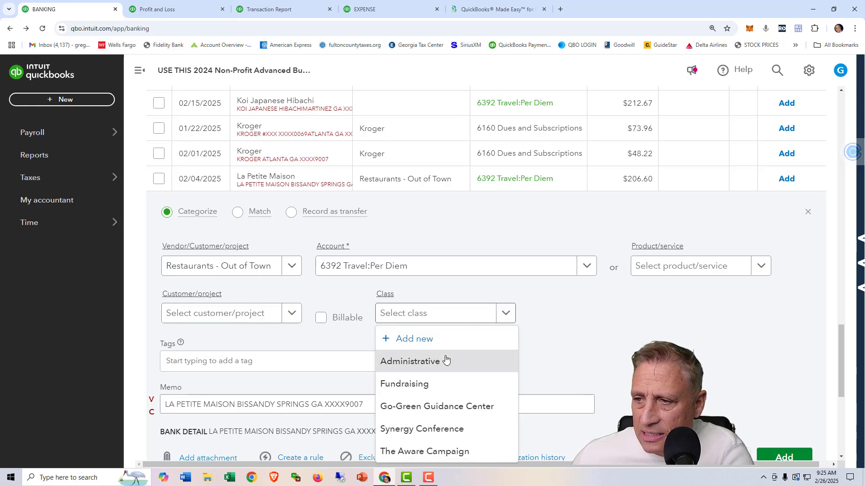
left_click(446, 359)
left_click(785, 456)
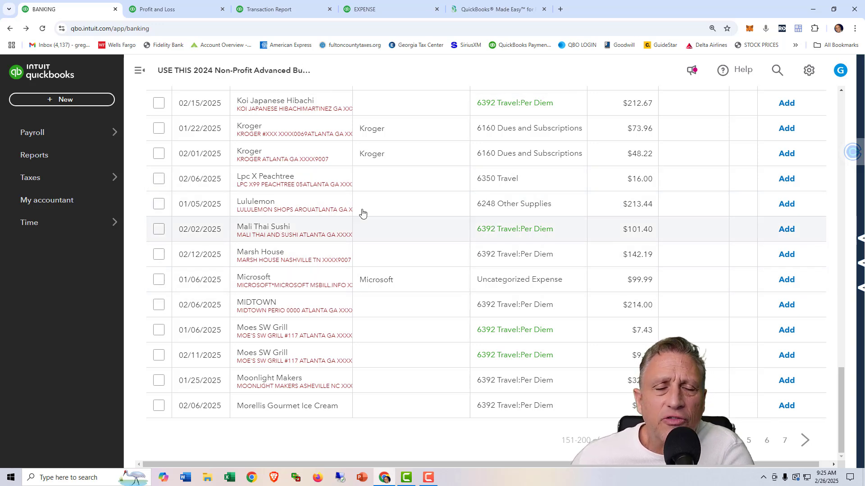
Add the 02/06/2025 Lpc X Peachtree transaction to the books with payee "Restaurants - Out of Town" and class Administrative.
left_click(286, 175)
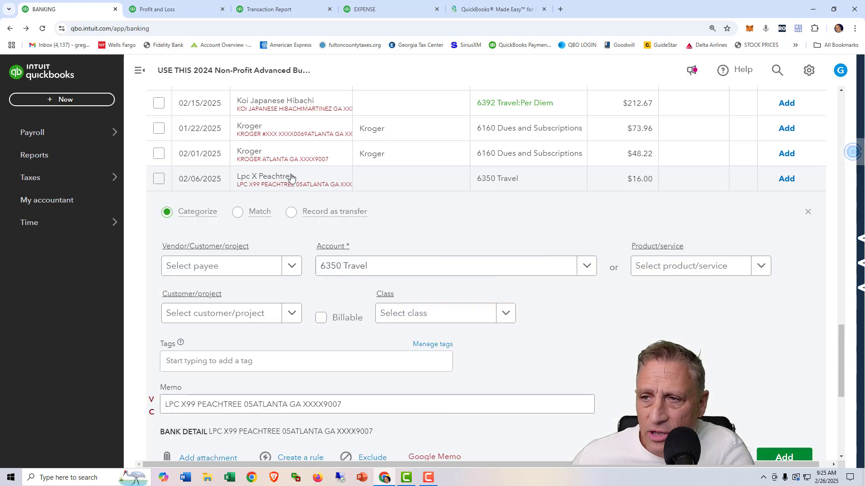
left_click(224, 270)
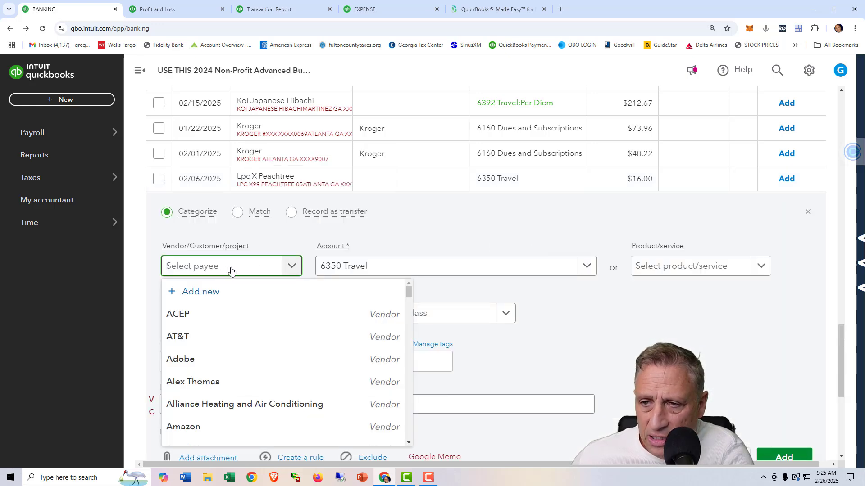
type("rest")
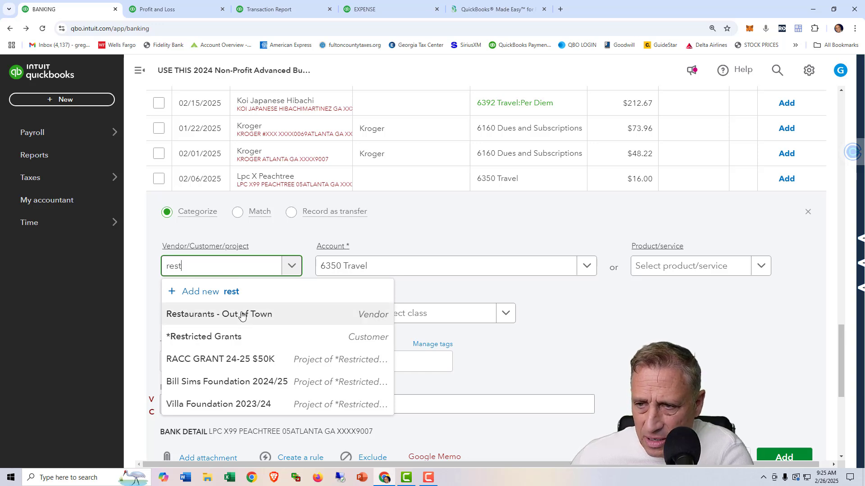
left_click(218, 313)
left_click(504, 313)
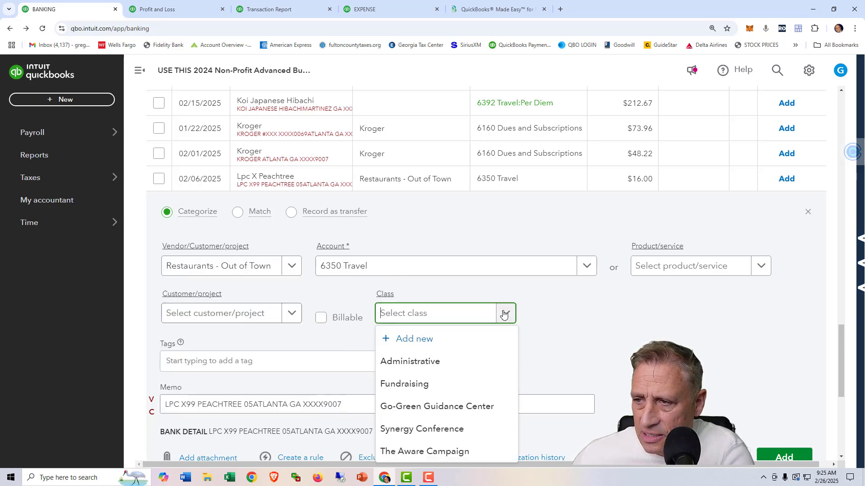
left_click(437, 360)
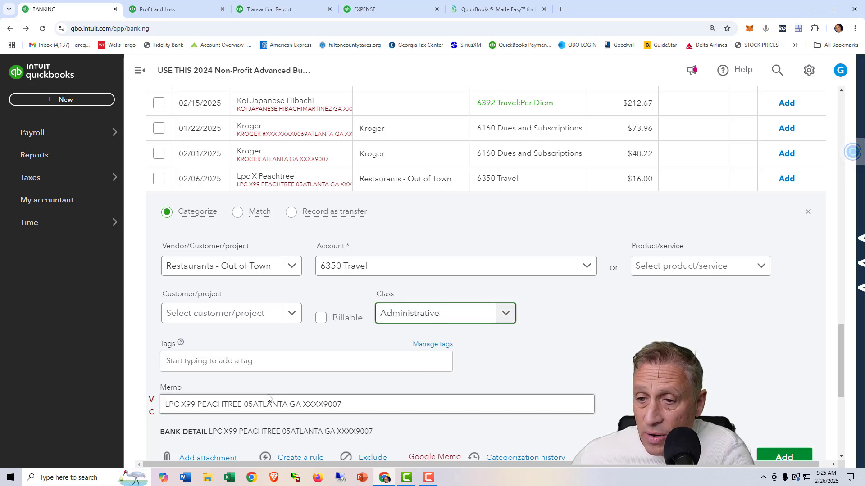
left_click(775, 457)
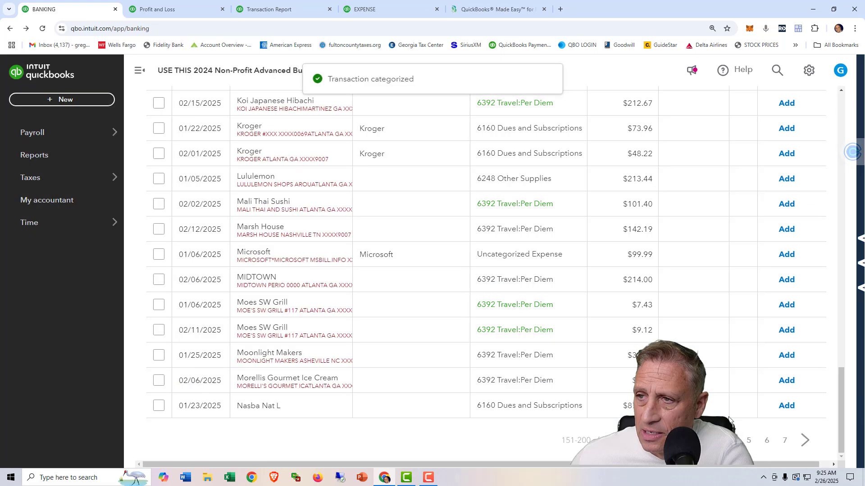
Drill down from Total 6350 Travel in the Profit and Loss report and check the names on the travel expenses.
scroll(442, 252, "up", 1)
scroll(441, 253, "up", 4)
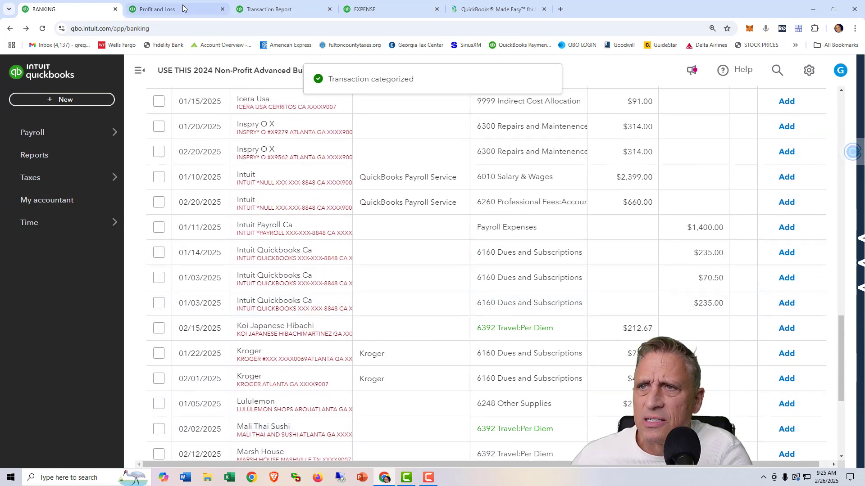
left_click(158, 9)
scroll(242, 174, "up", 8)
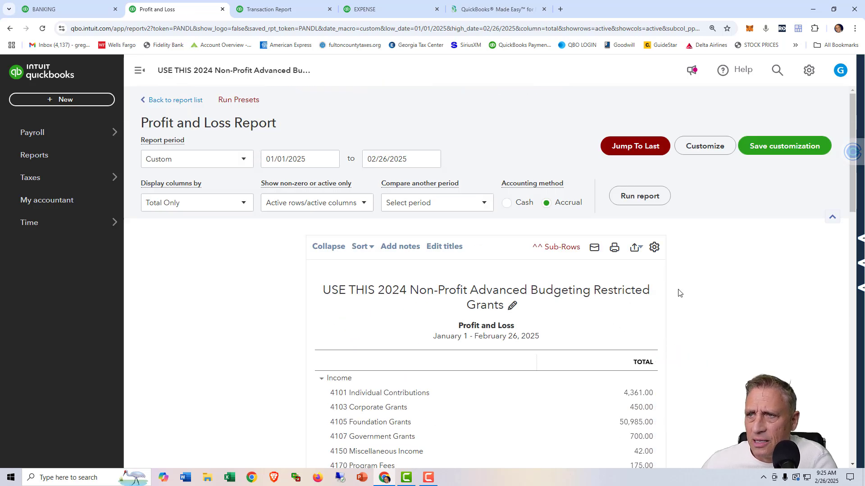
scroll(685, 251, "down", 15)
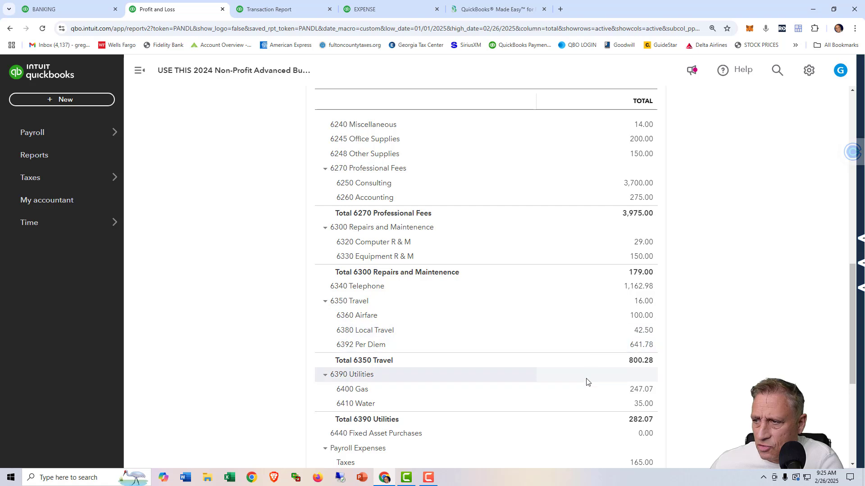
left_click(640, 361)
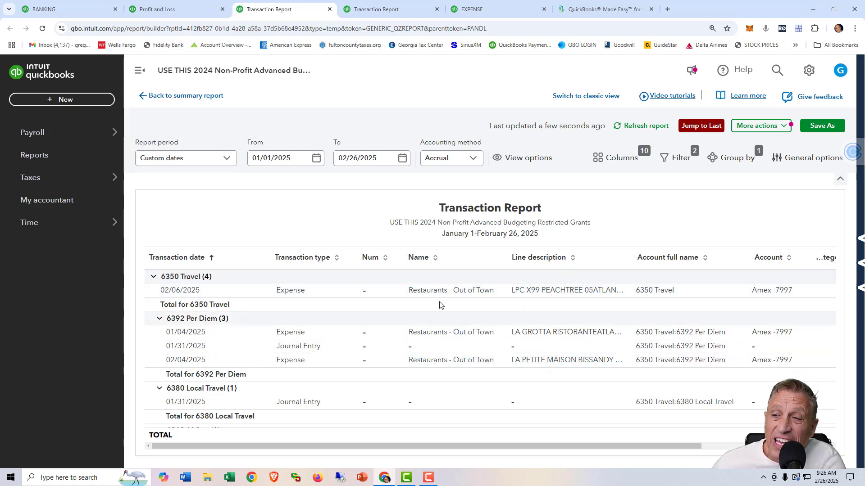
Switch to the QuickBooks Made Easy website and look over the Tech Support offer, including its duration and QuickBooks version options.
left_click(614, 11)
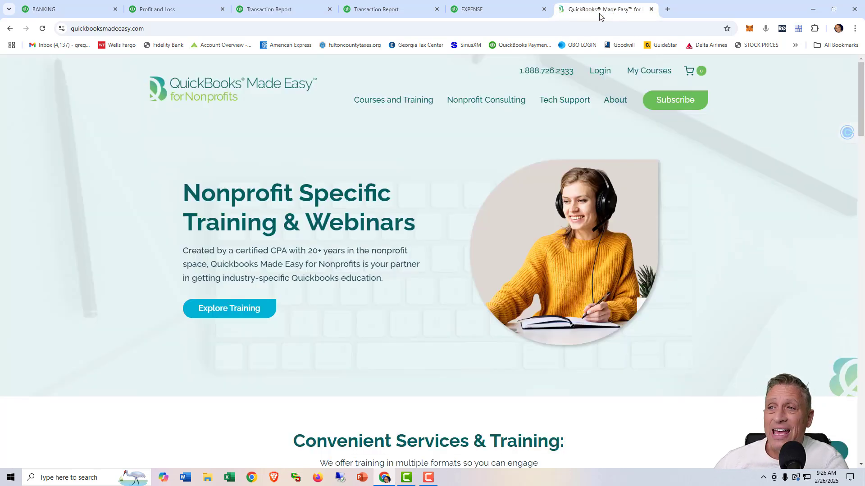
mouse_move(388, 100)
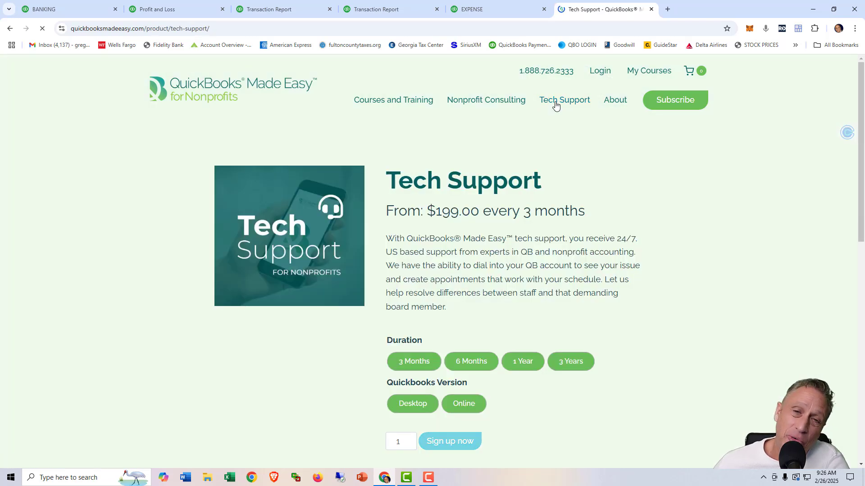
scroll(624, 278, "down", 1)
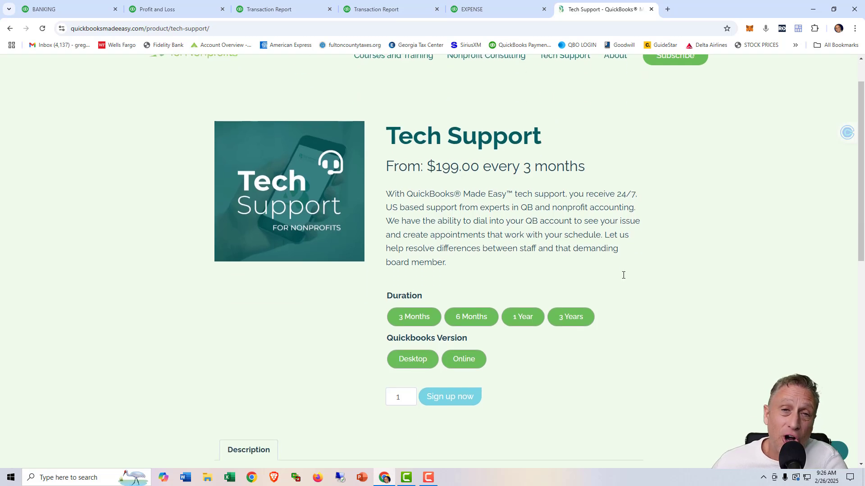